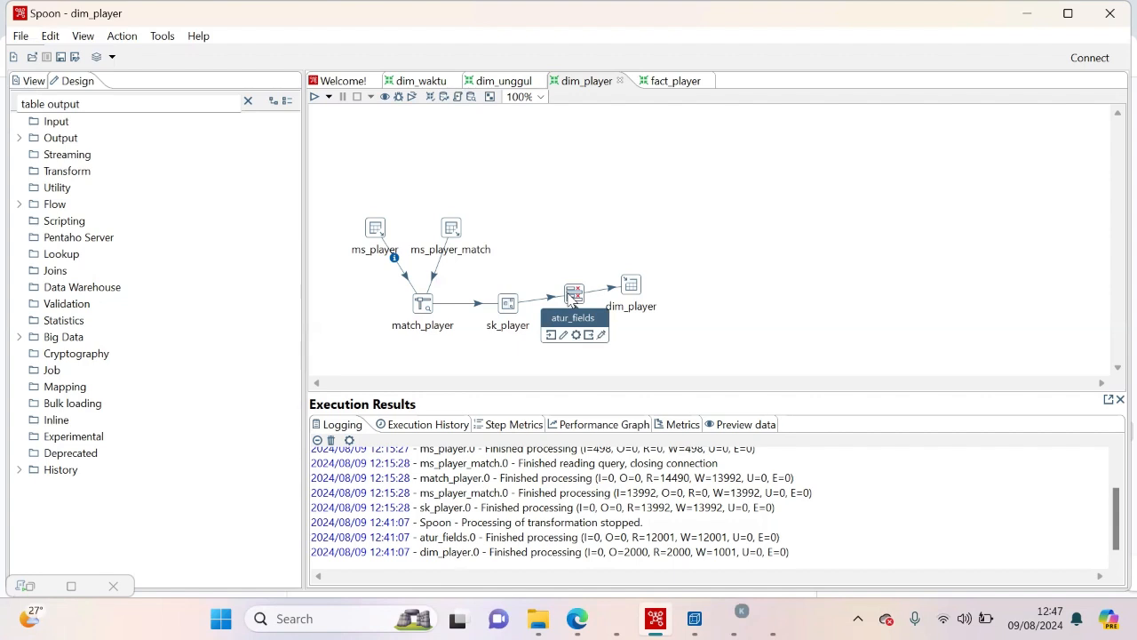
Step: Review the fields selected in the atur_fields step, preview the output rows of dim_player, and stop the preview run
{"action": "double_click", "coordinate": [570, 299]}
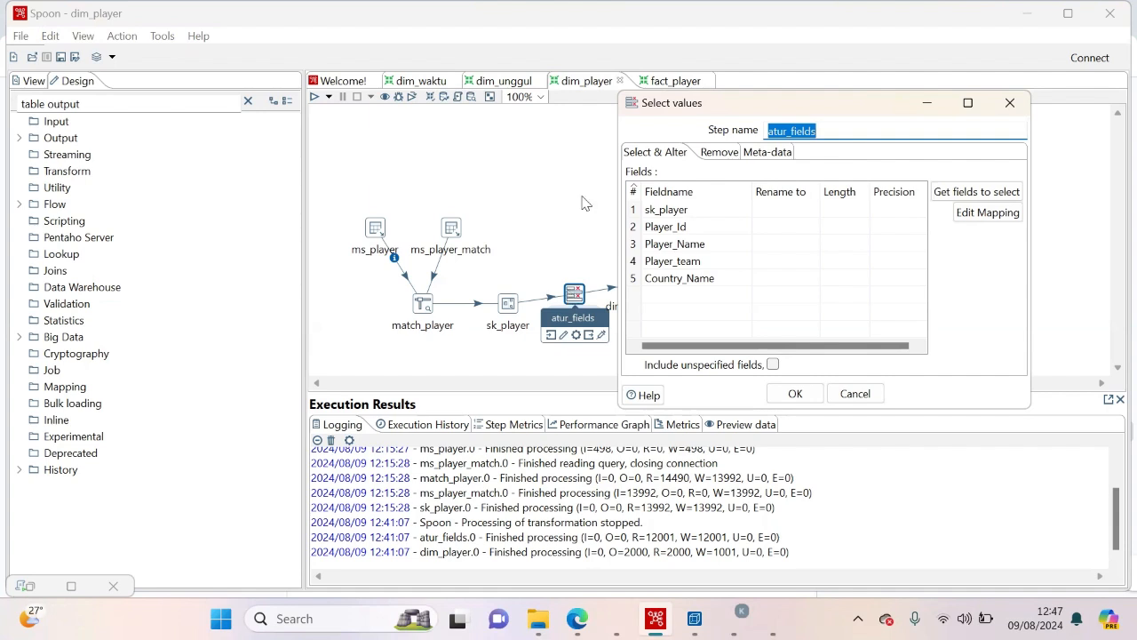
{"action": "left_click", "coordinate": [933, 108]}
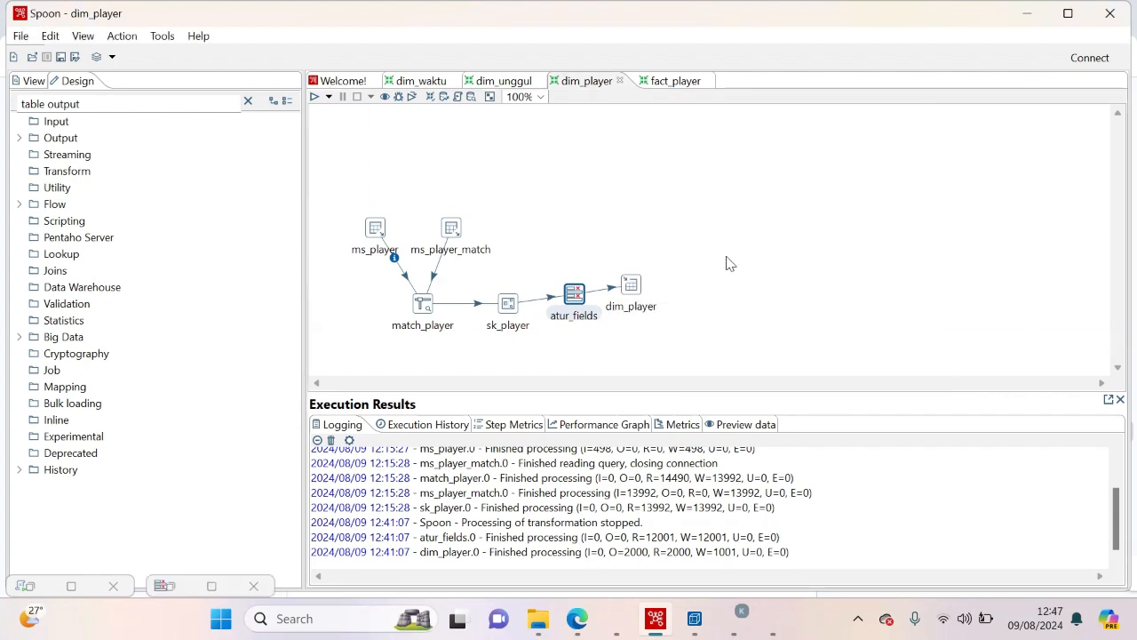
{"action": "mouse_move", "coordinate": [637, 294]}
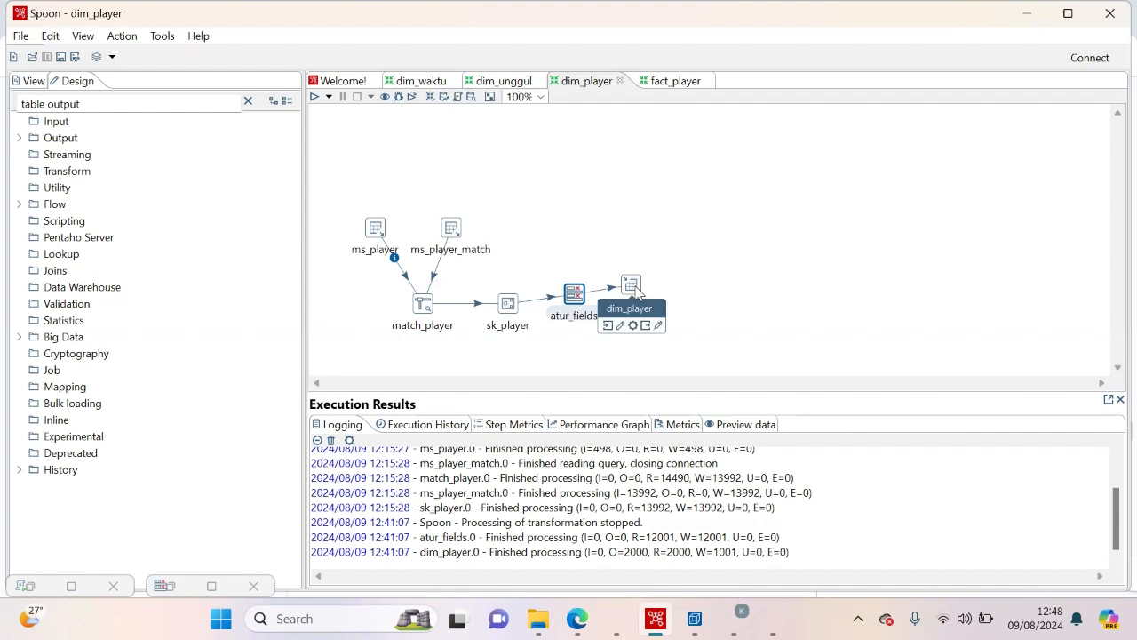
{"action": "right_click", "coordinate": [636, 293]}
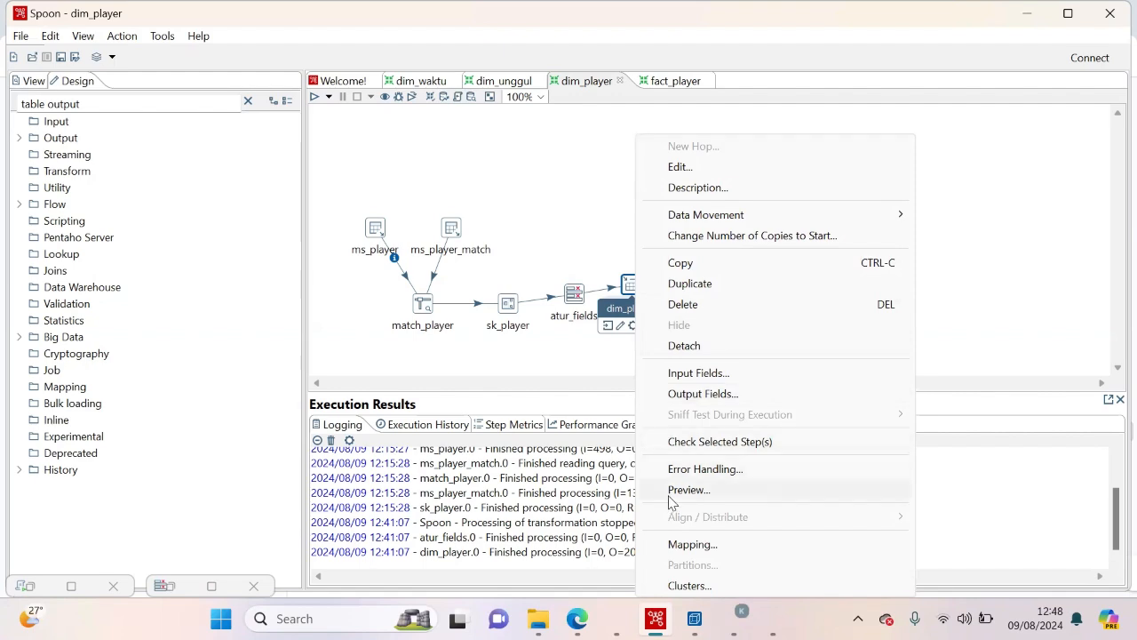
{"action": "left_click", "coordinate": [670, 496]}
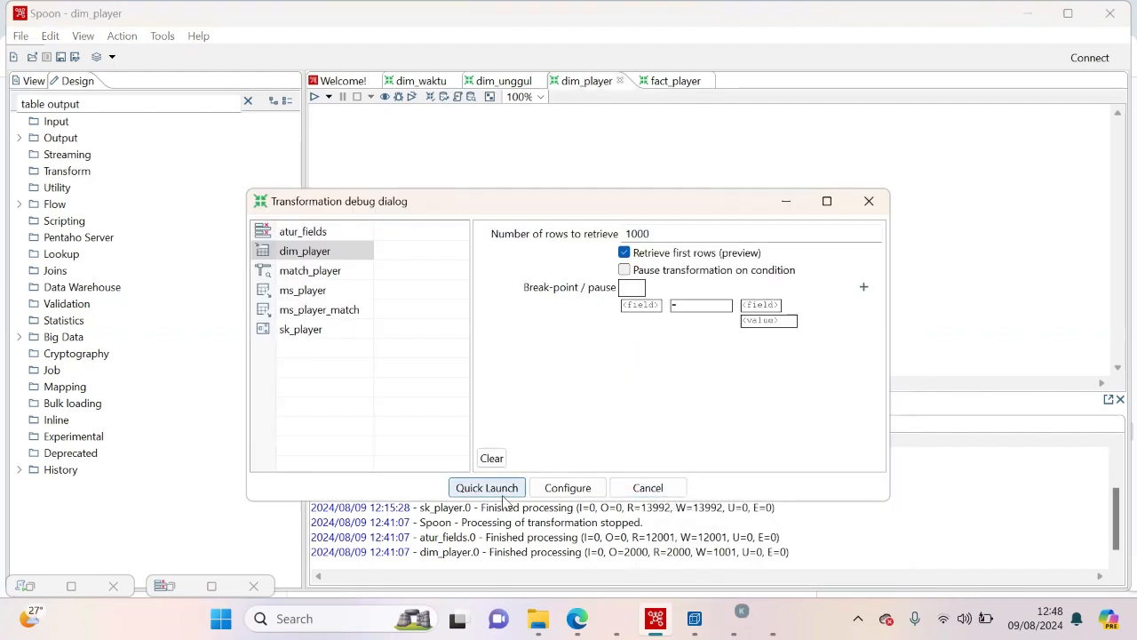
{"action": "left_click", "coordinate": [487, 487]}
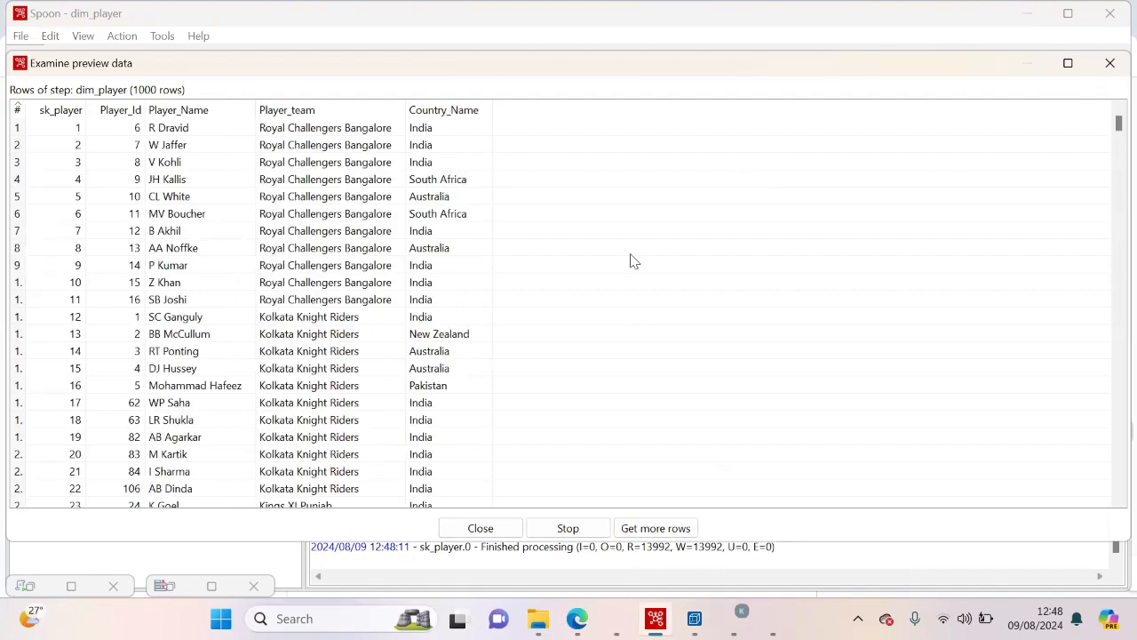
{"action": "scroll", "coordinate": [560, 291], "scroll_direction": "down", "scroll_amount": 17}
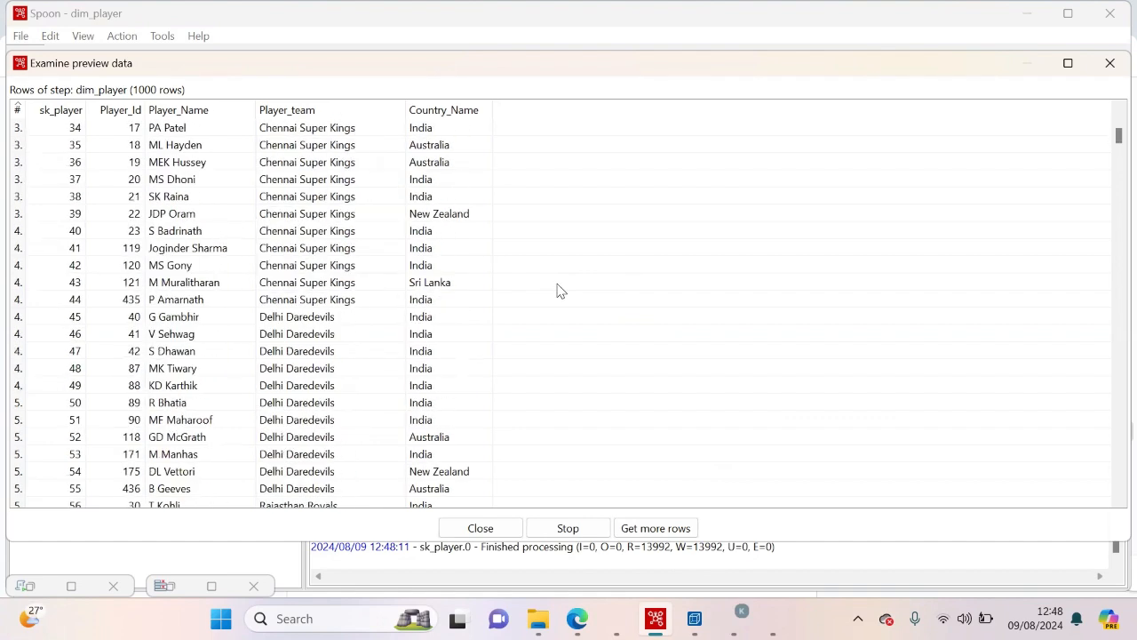
{"action": "scroll", "coordinate": [560, 290], "scroll_direction": "down", "scroll_amount": 1}
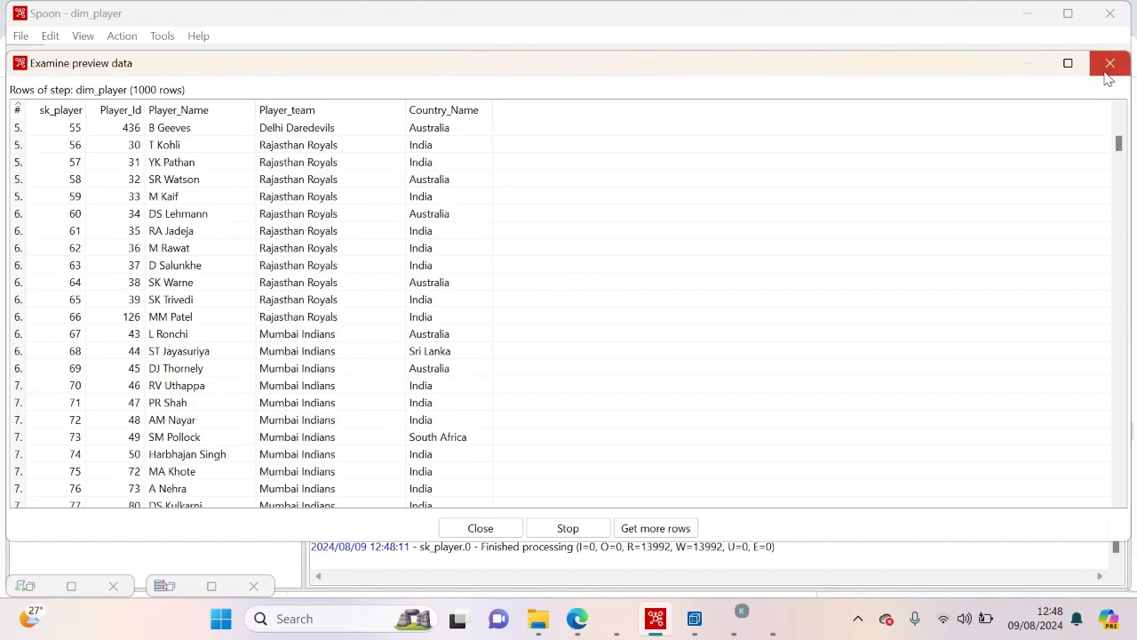
{"action": "left_click", "coordinate": [1110, 63]}
{"action": "left_click", "coordinate": [357, 97]}
Step: Switch to the dim_unggul transformation and review the fields selected in its atur_tampil step
{"action": "left_click", "coordinate": [505, 80]}
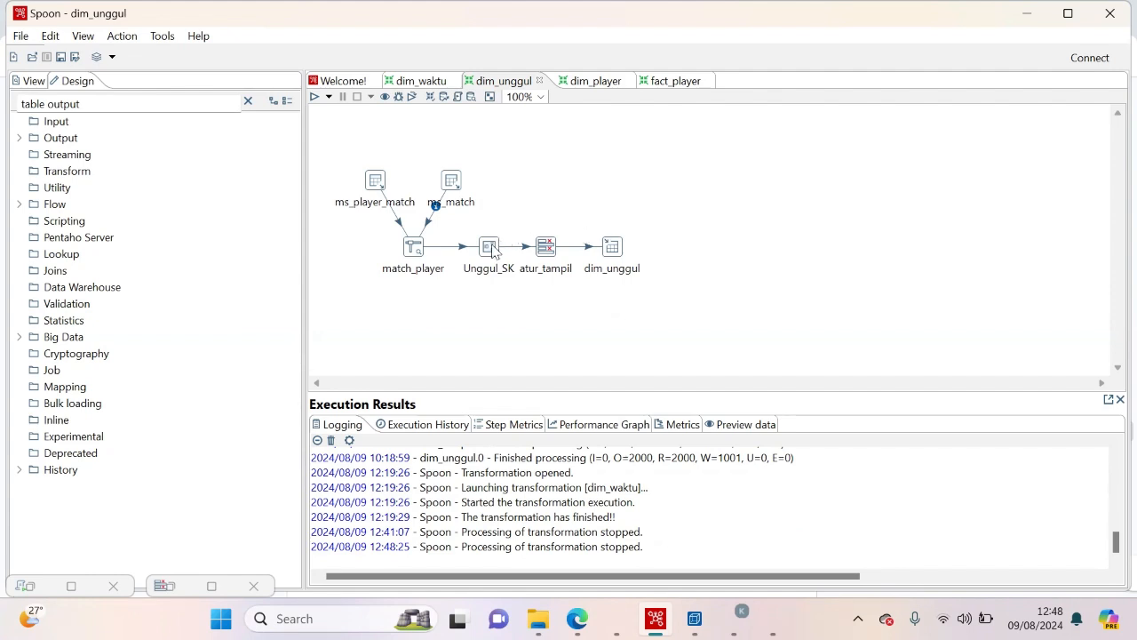
{"action": "mouse_move", "coordinate": [493, 252]}
{"action": "double_click", "coordinate": [546, 253]}
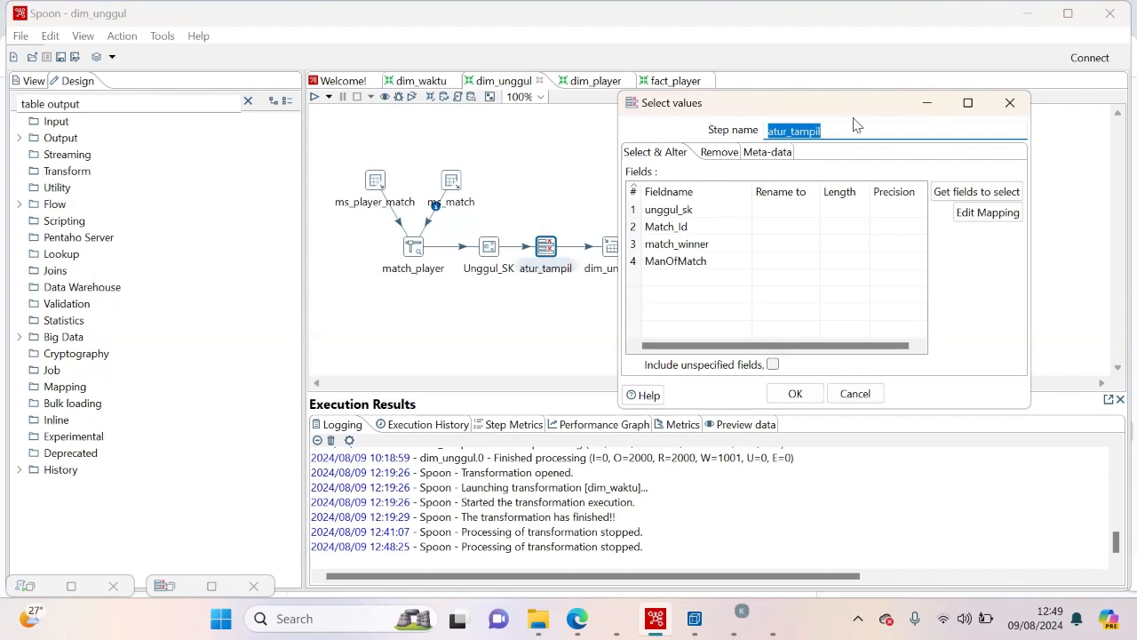
{"action": "left_click", "coordinate": [940, 107]}
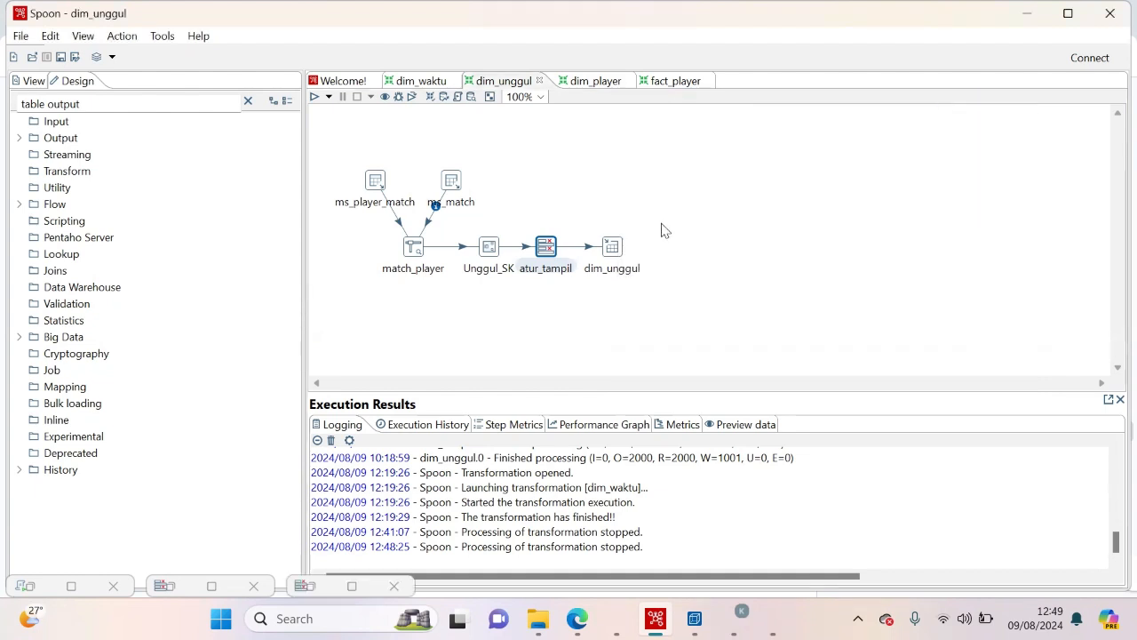
Step: Preview the output rows of the dim_unggul table output step and look through the data
{"action": "mouse_move", "coordinate": [613, 253]}
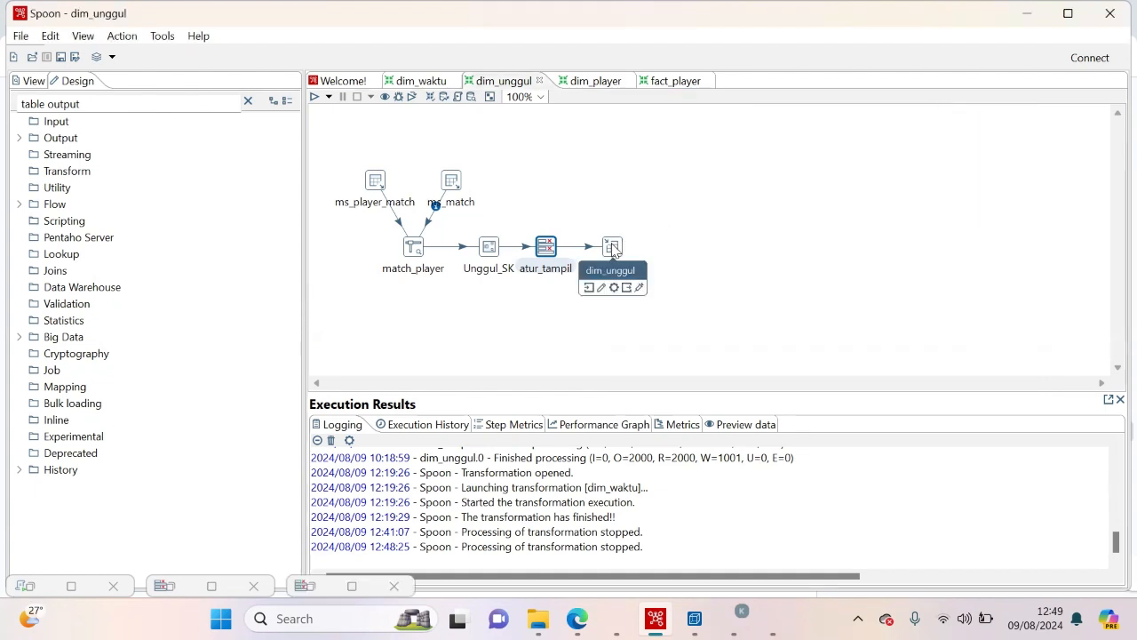
{"action": "right_click", "coordinate": [613, 252]}
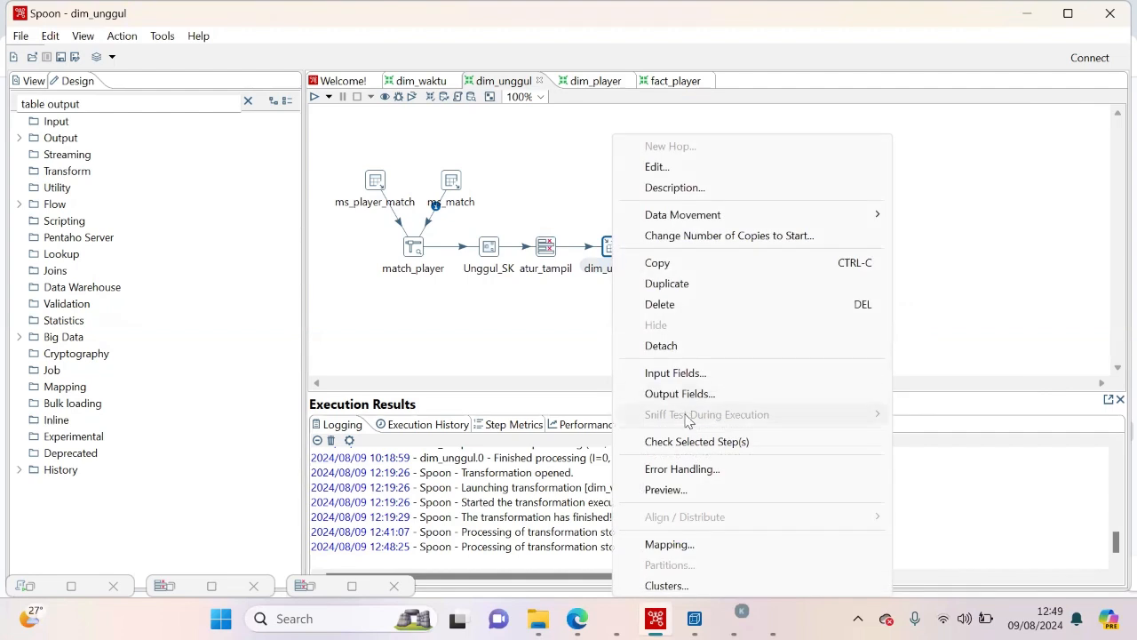
{"action": "left_click", "coordinate": [692, 489]}
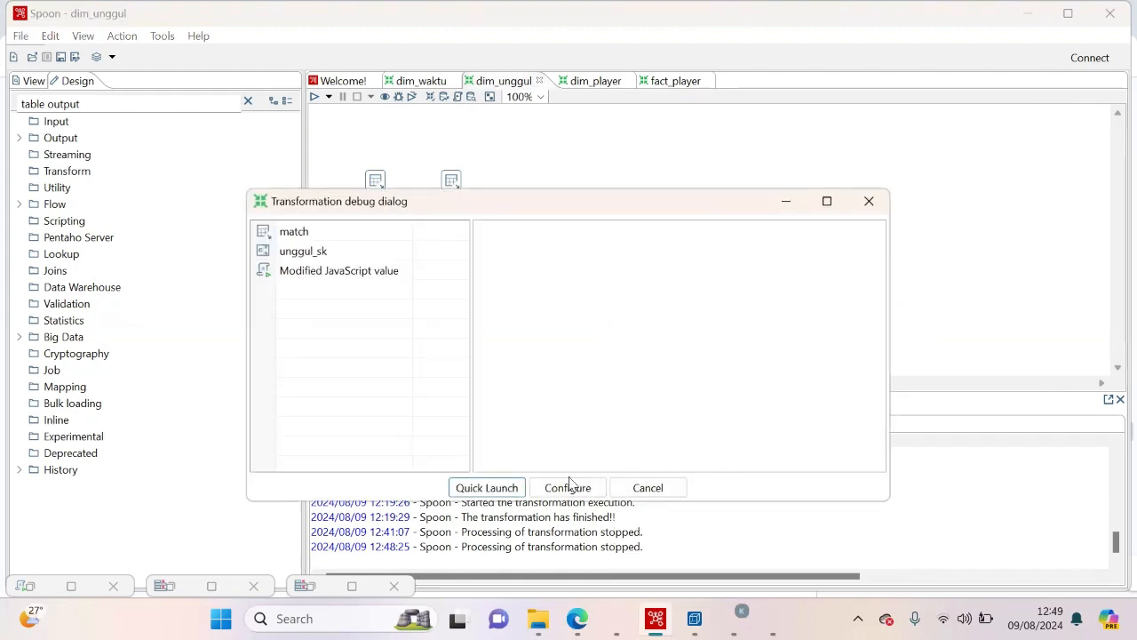
{"action": "left_click", "coordinate": [485, 487]}
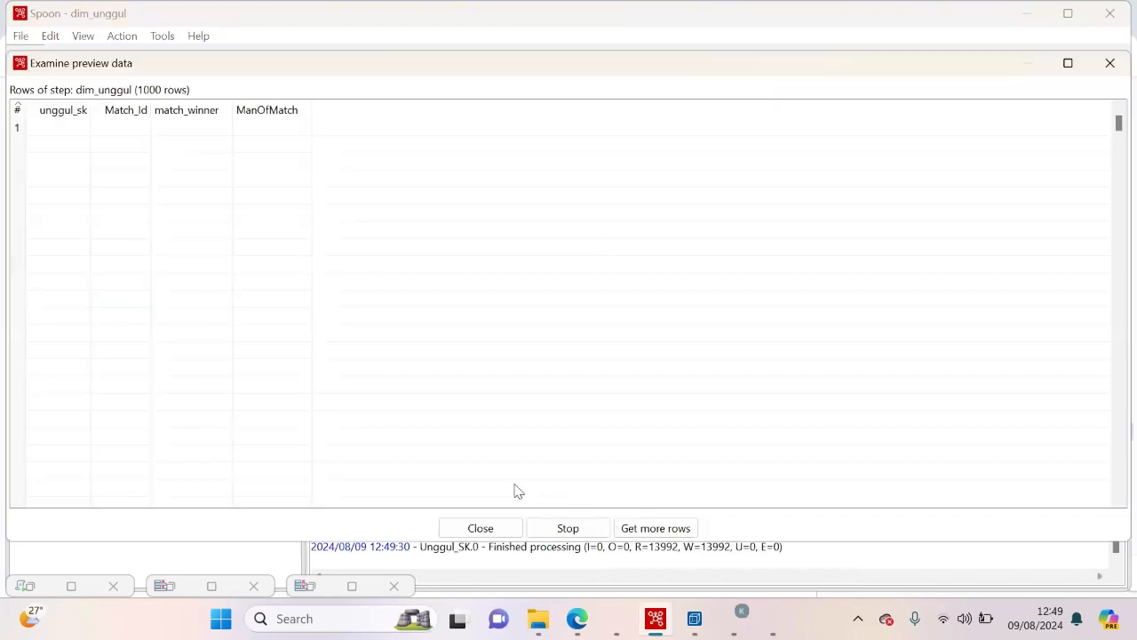
{"action": "scroll", "coordinate": [471, 352], "scroll_direction": "down", "scroll_amount": 13}
{"action": "scroll", "coordinate": [471, 353], "scroll_direction": "down", "scroll_amount": 20}
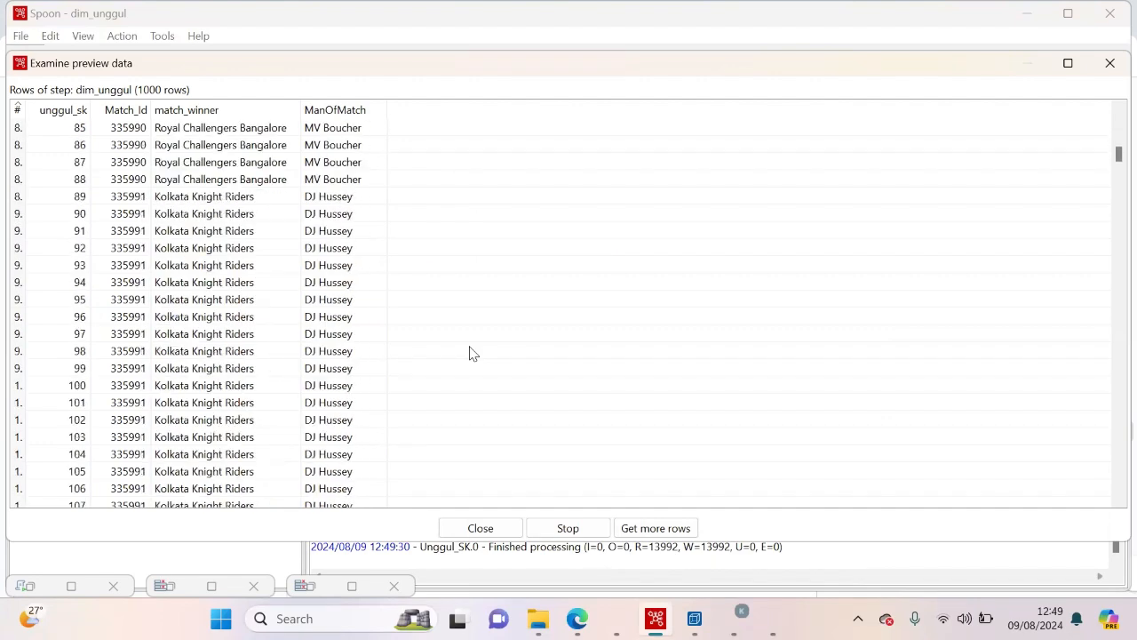
{"action": "scroll", "coordinate": [472, 353], "scroll_direction": "down", "scroll_amount": 8}
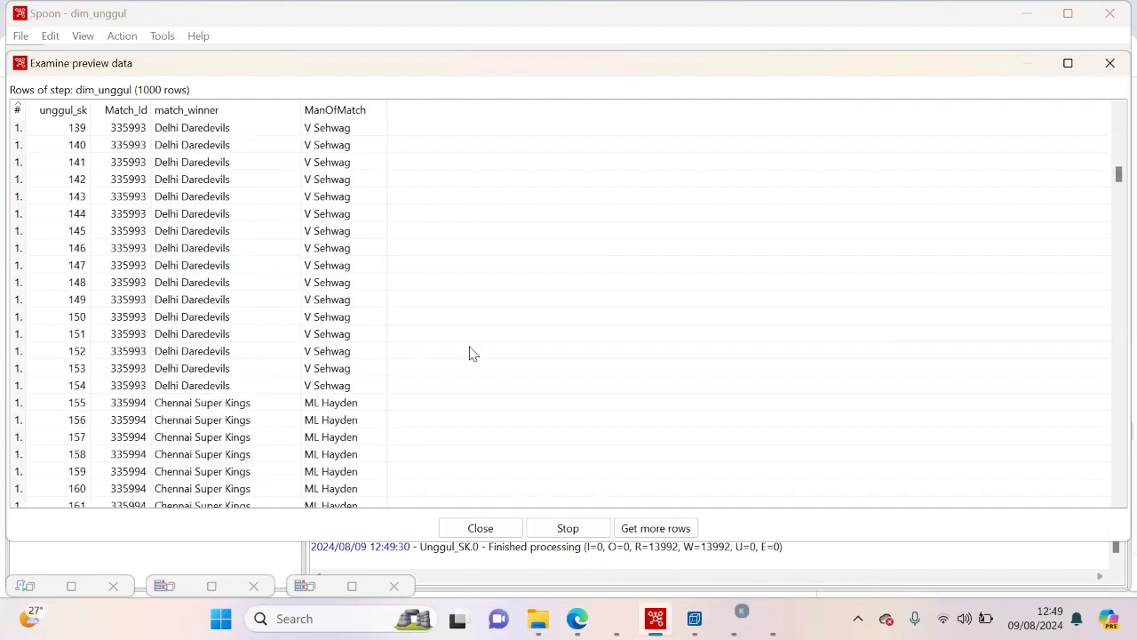
{"action": "scroll", "coordinate": [473, 354], "scroll_direction": "down", "scroll_amount": 8}
{"action": "left_click", "coordinate": [481, 528]}
Step: Switch to the dim_waktu transformation and review the sequence settings of its Waktu_SK step
{"action": "left_click", "coordinate": [400, 82]}
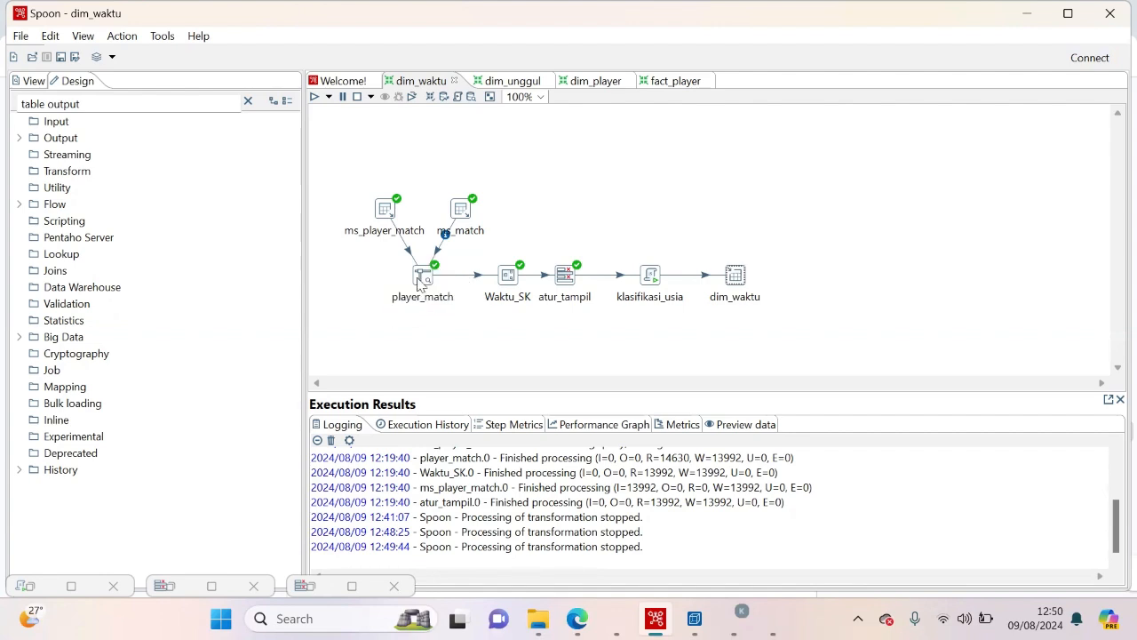
{"action": "mouse_move", "coordinate": [421, 281]}
{"action": "mouse_move", "coordinate": [511, 277]}
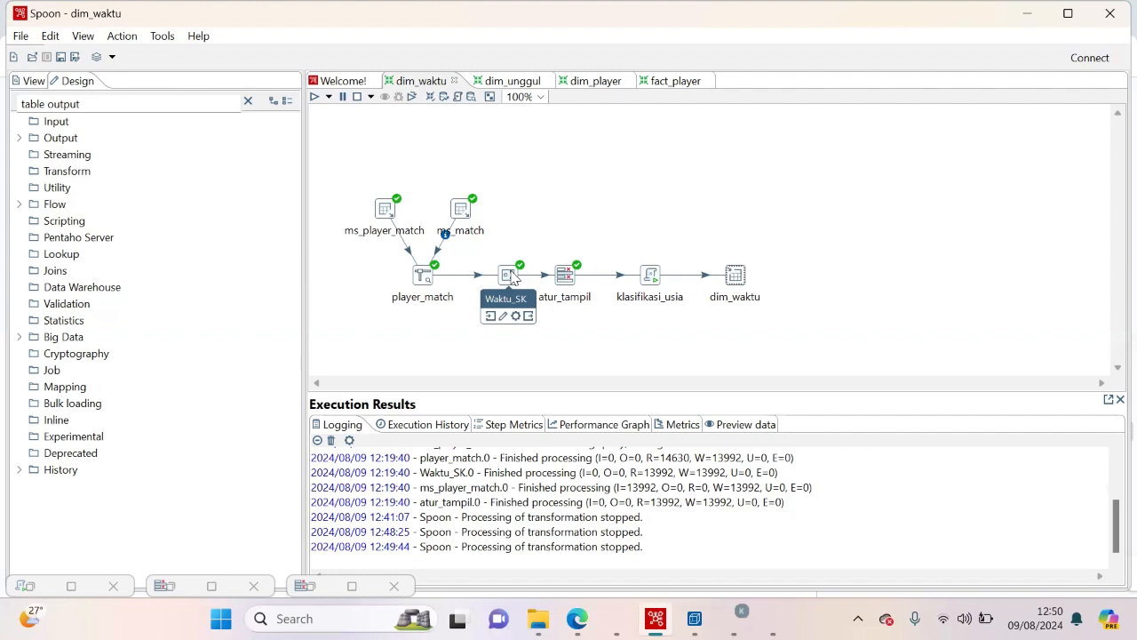
{"action": "double_click", "coordinate": [511, 275]}
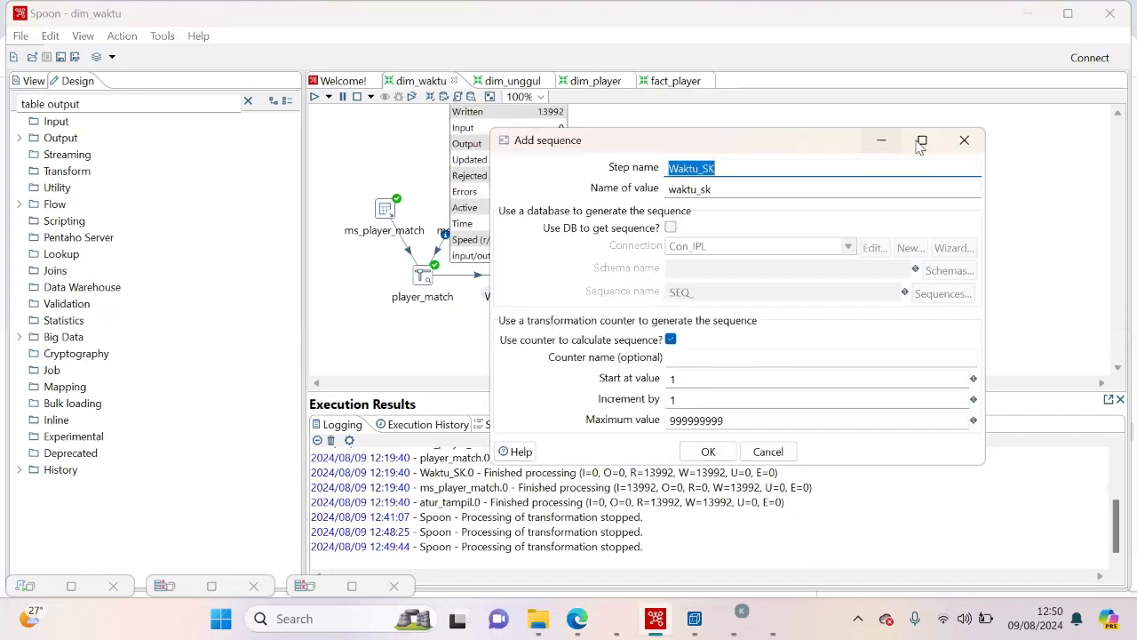
{"action": "left_click", "coordinate": [882, 142]}
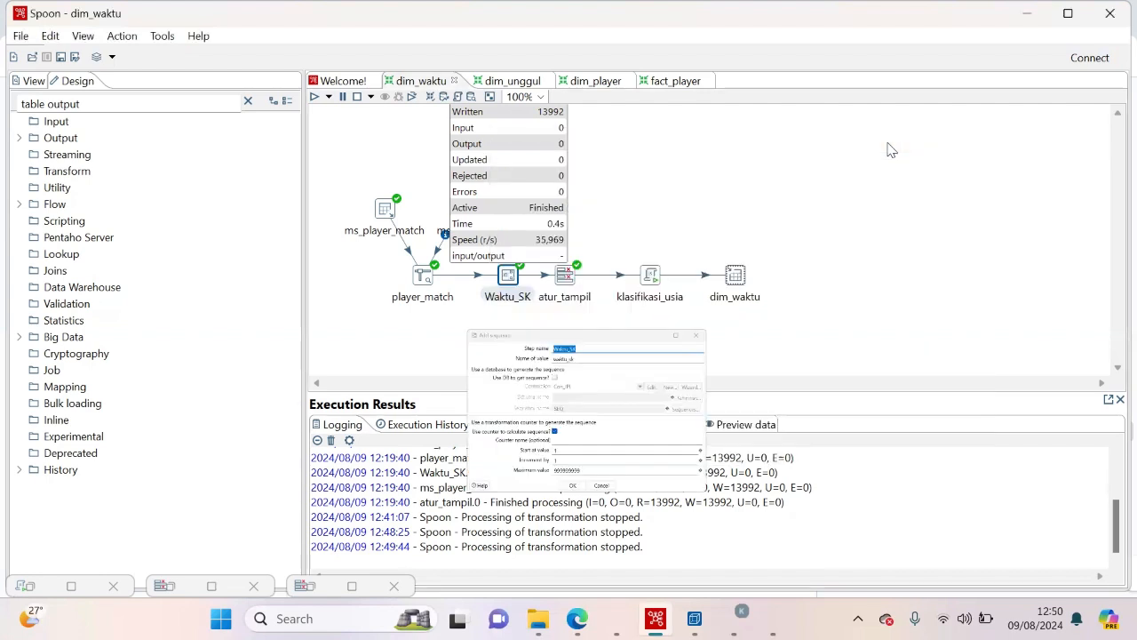
Step: Review the fields selected in the atur_tampil step of the dim_waktu transformation
{"action": "double_click", "coordinate": [569, 276]}
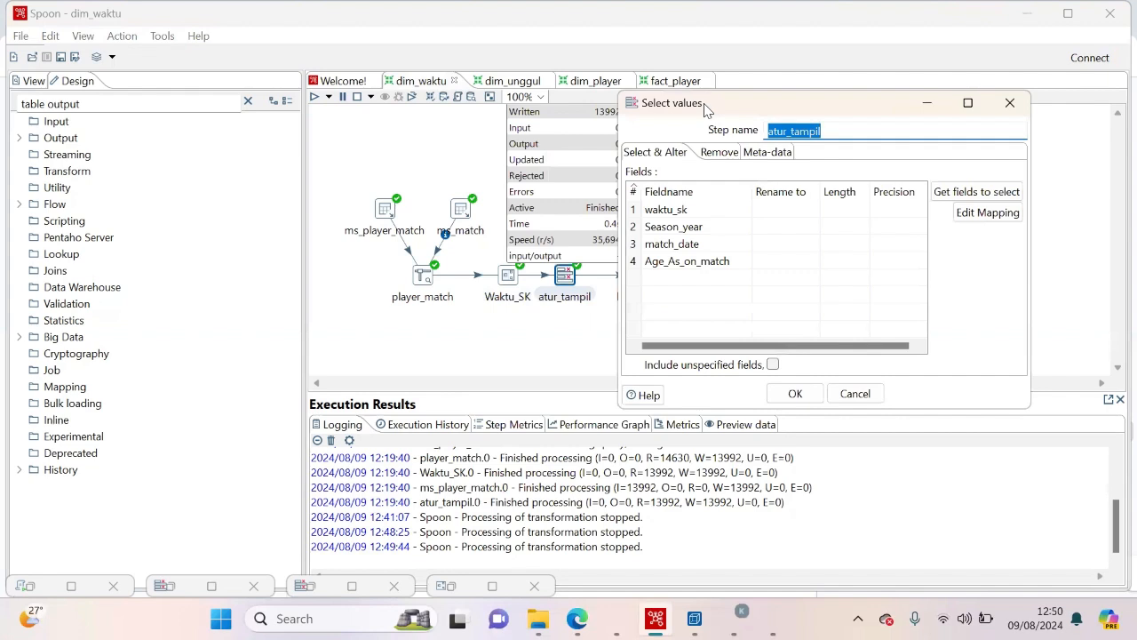
{"action": "left_click_drag", "start_coordinate": [709, 109], "coordinate": [726, 111]}
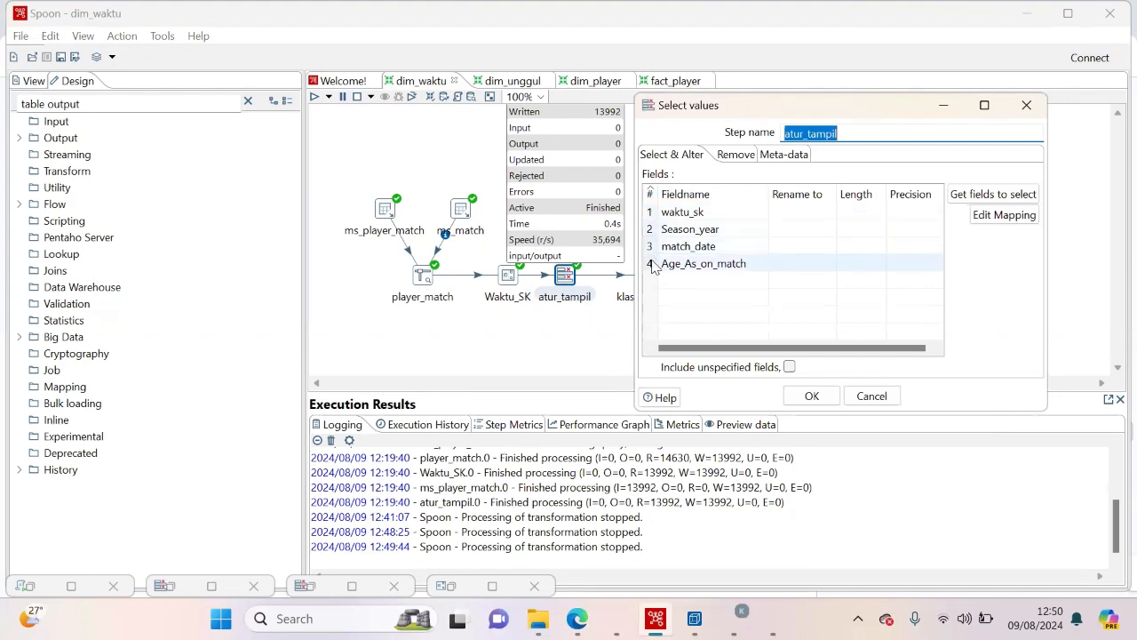
{"action": "left_click", "coordinate": [1026, 107]}
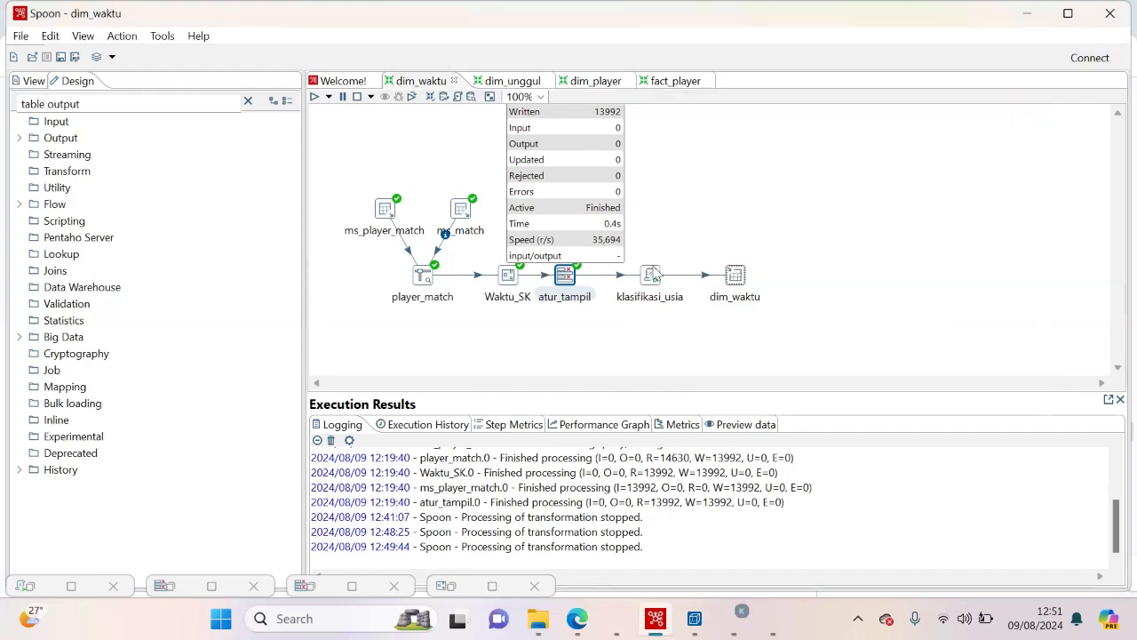
Step: Examine the age classification script and output fields in the klasifikasi_usia JavaScript step
{"action": "double_click", "coordinate": [649, 277]}
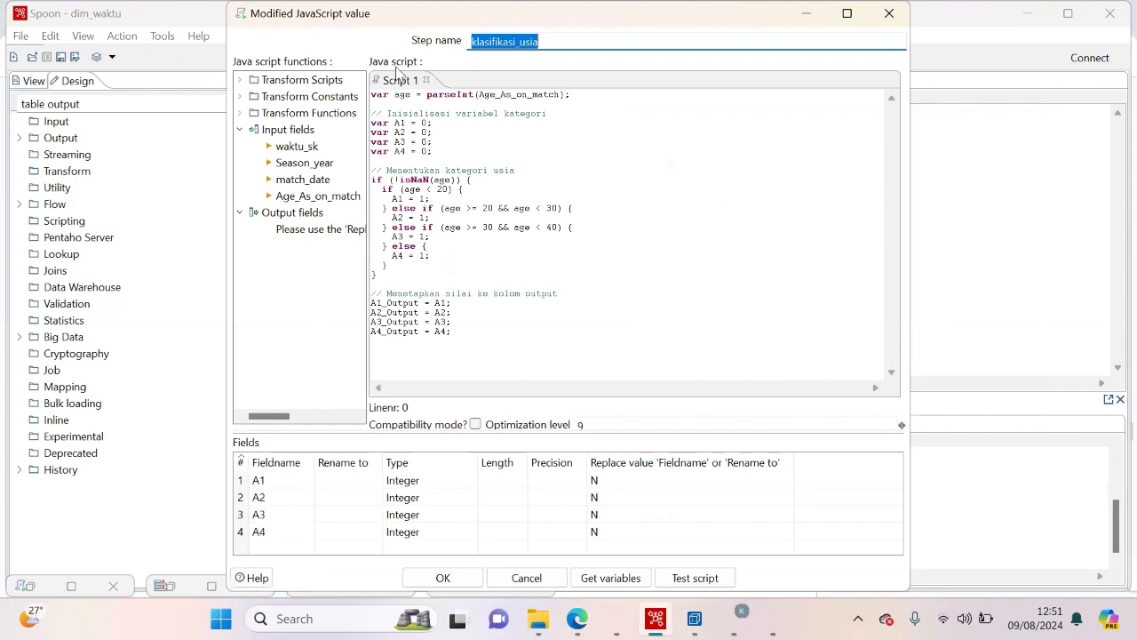
{"action": "left_click_drag", "start_coordinate": [429, 131], "coordinate": [430, 139]}
{"action": "left_click", "coordinate": [430, 140]}
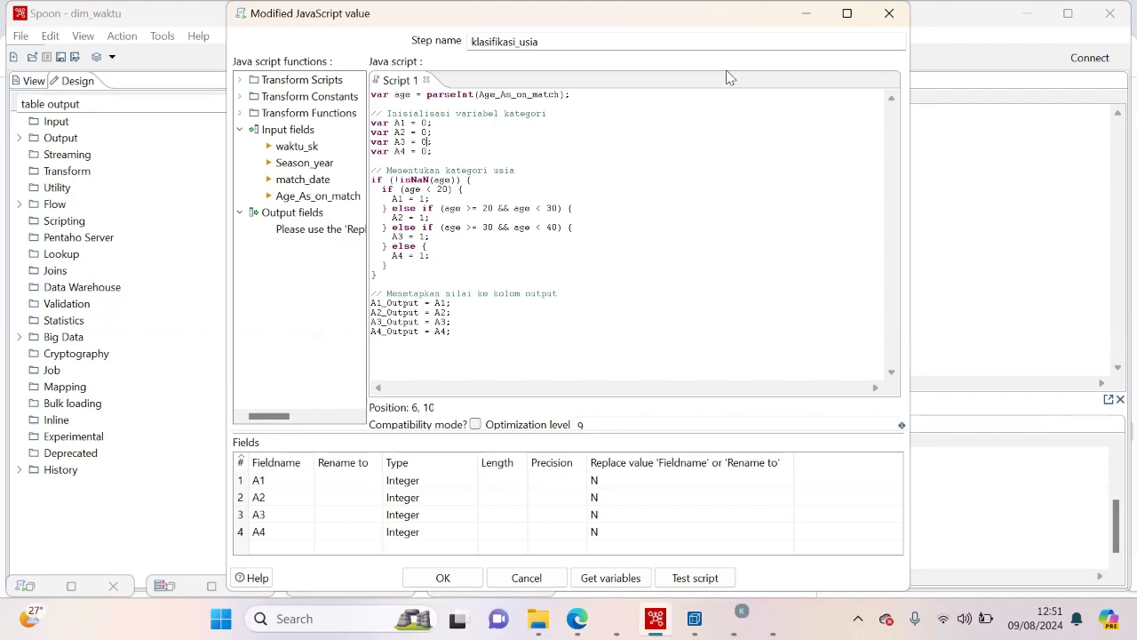
{"action": "left_click", "coordinate": [806, 13]}
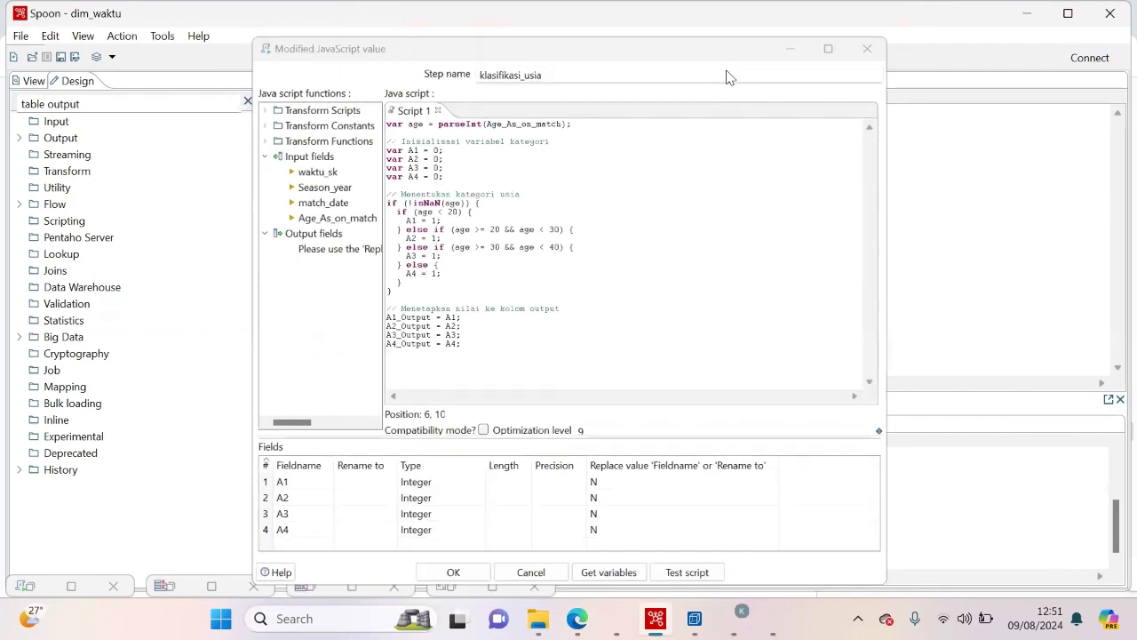
Step: Stop the paused run of the dim_waktu transformation so its output step can be previewed
{"action": "left_click", "coordinate": [737, 277]}
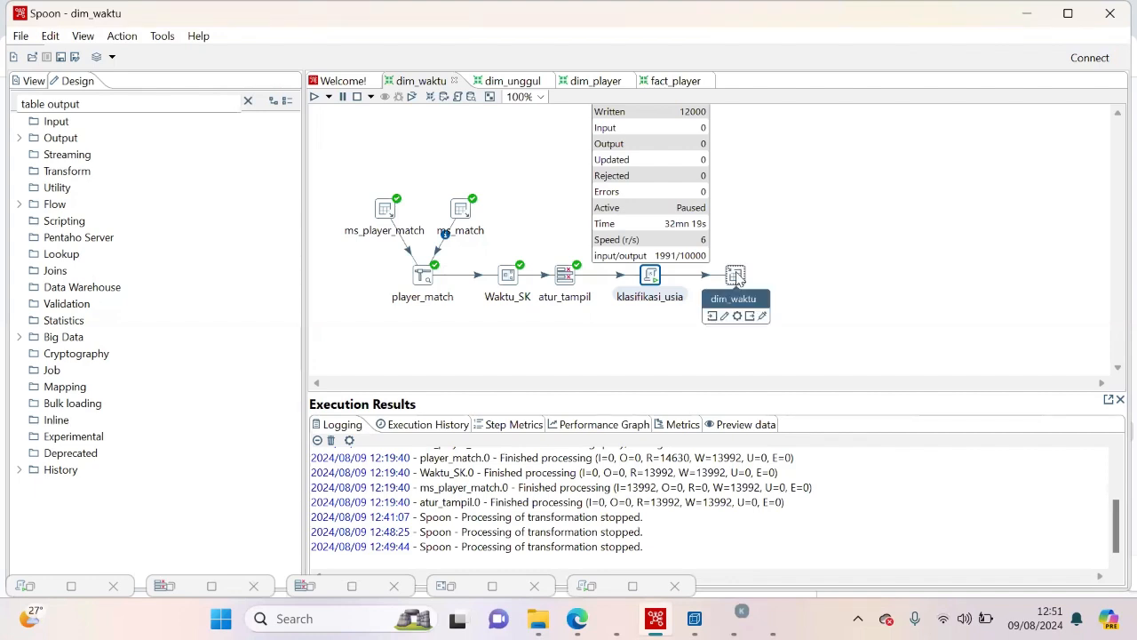
{"action": "right_click", "coordinate": [736, 278]}
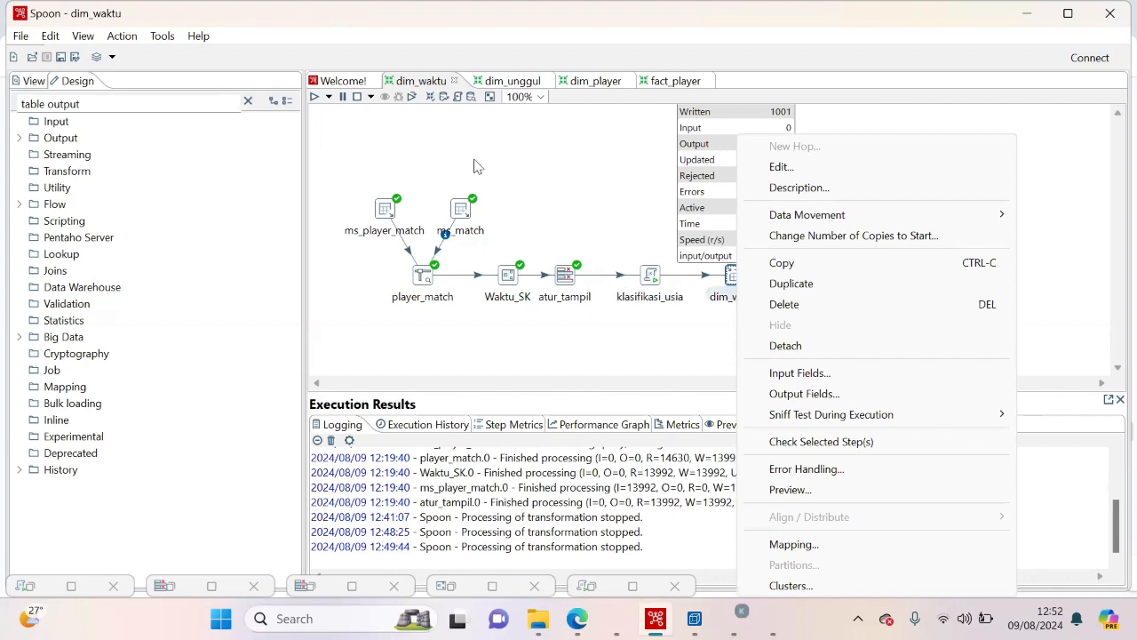
{"action": "left_click", "coordinate": [356, 97]}
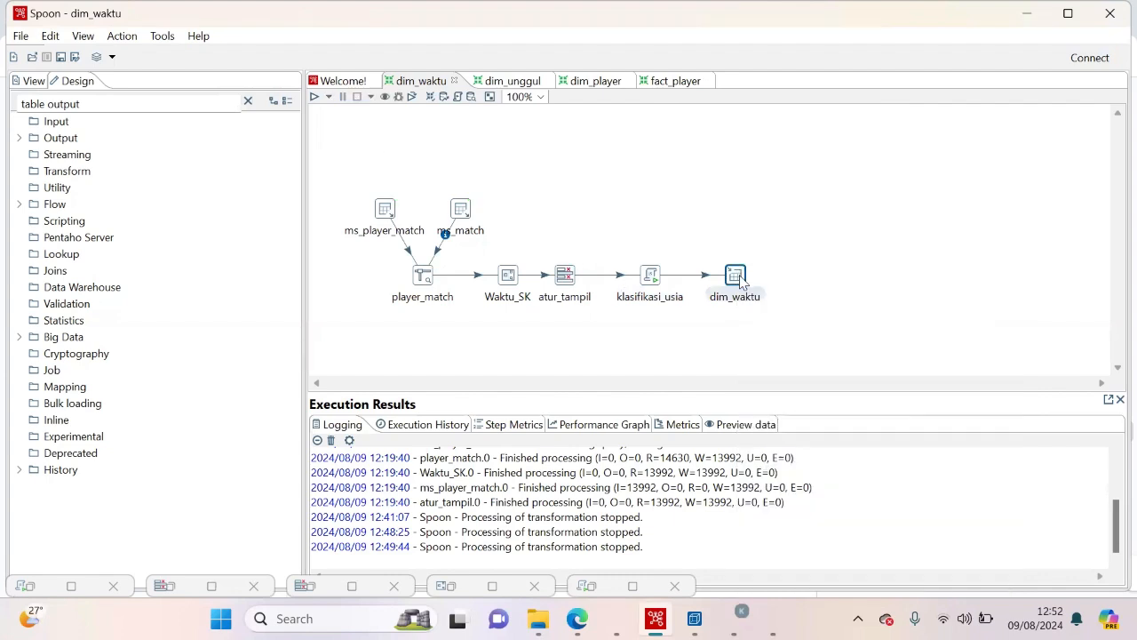
Step: Preview the output rows of the dim_waktu step and check the A1 to A4 age category columns
{"action": "mouse_move", "coordinate": [740, 281]}
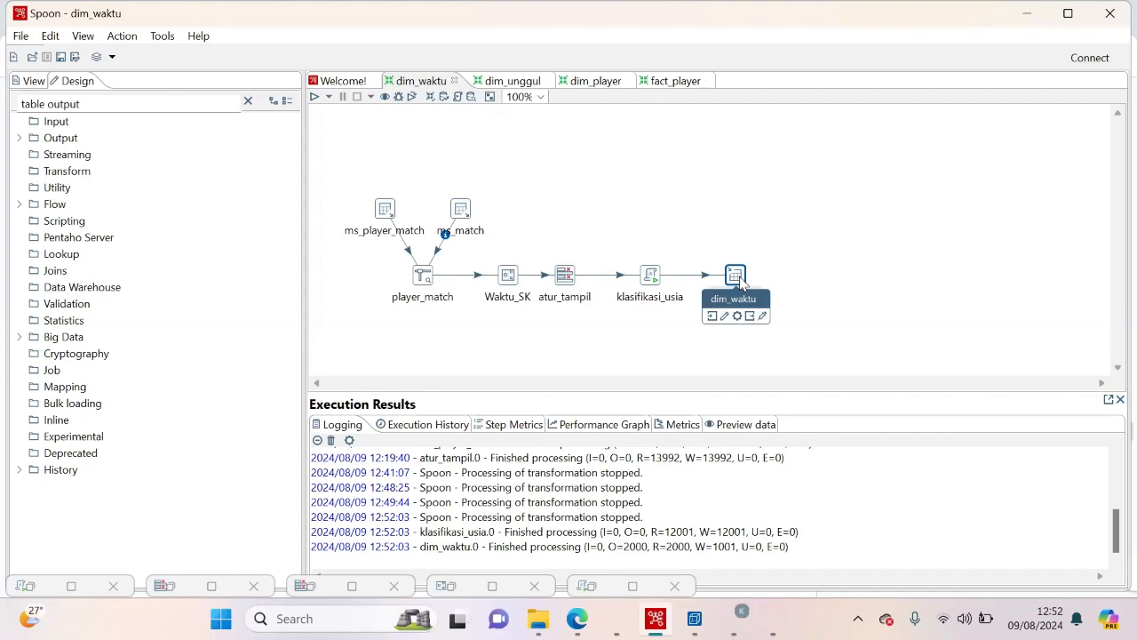
{"action": "right_click", "coordinate": [740, 282]}
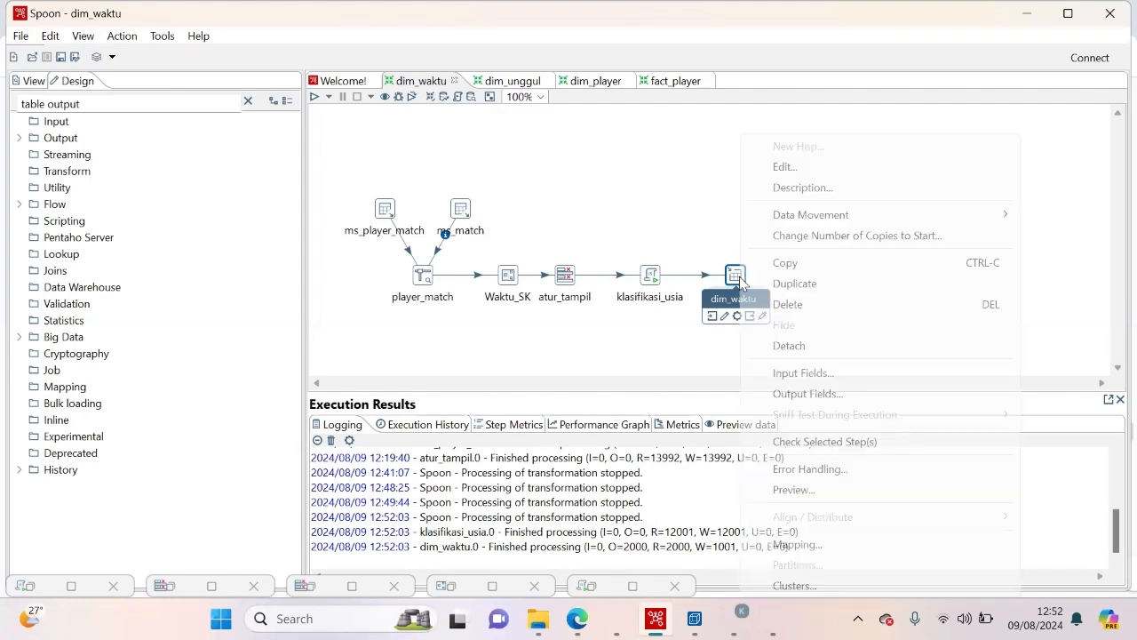
{"action": "left_click", "coordinate": [791, 489]}
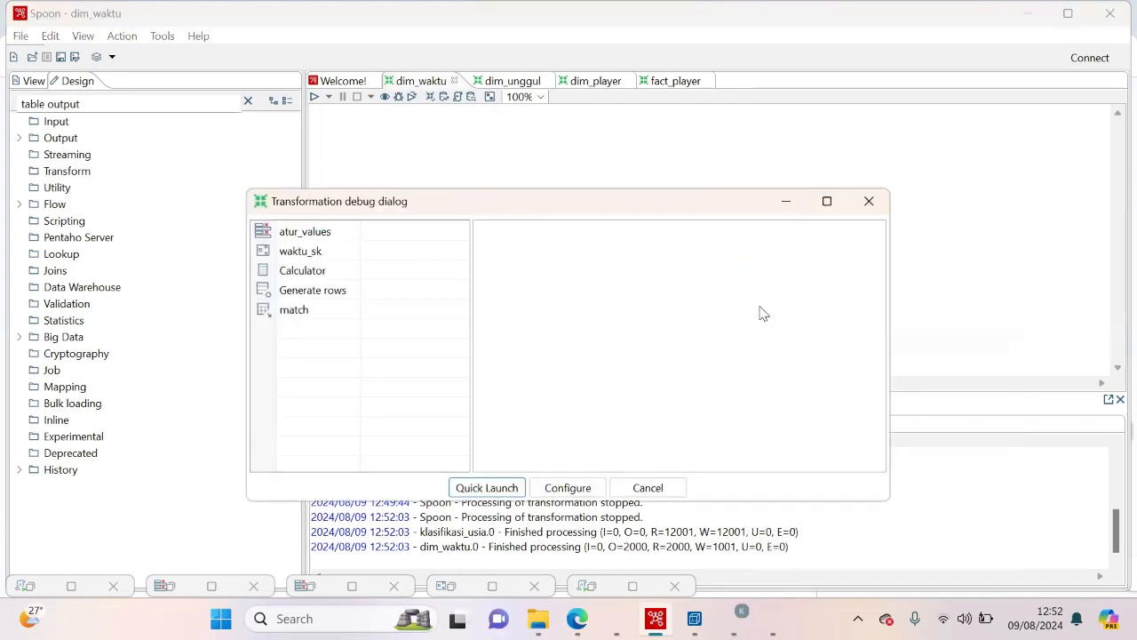
{"action": "left_click", "coordinate": [499, 486]}
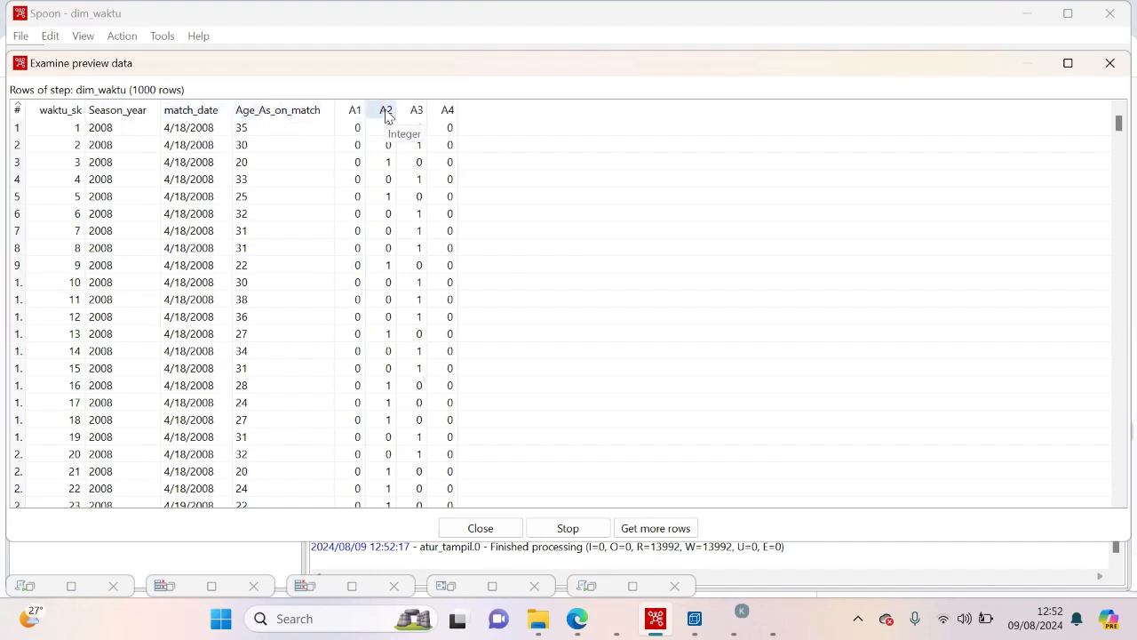
{"action": "left_click", "coordinate": [1110, 63]}
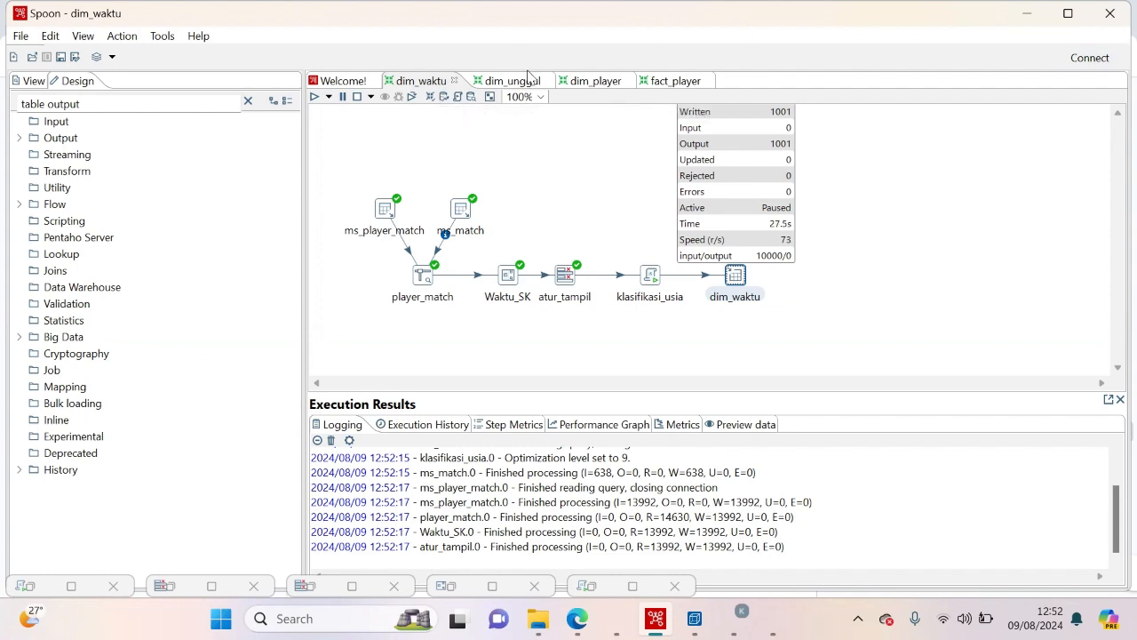
Step: Review the fact_player transformation's flow of dimension lookups and sorting, and inspect the settings of its fact_player table output step
{"action": "left_click", "coordinate": [675, 81]}
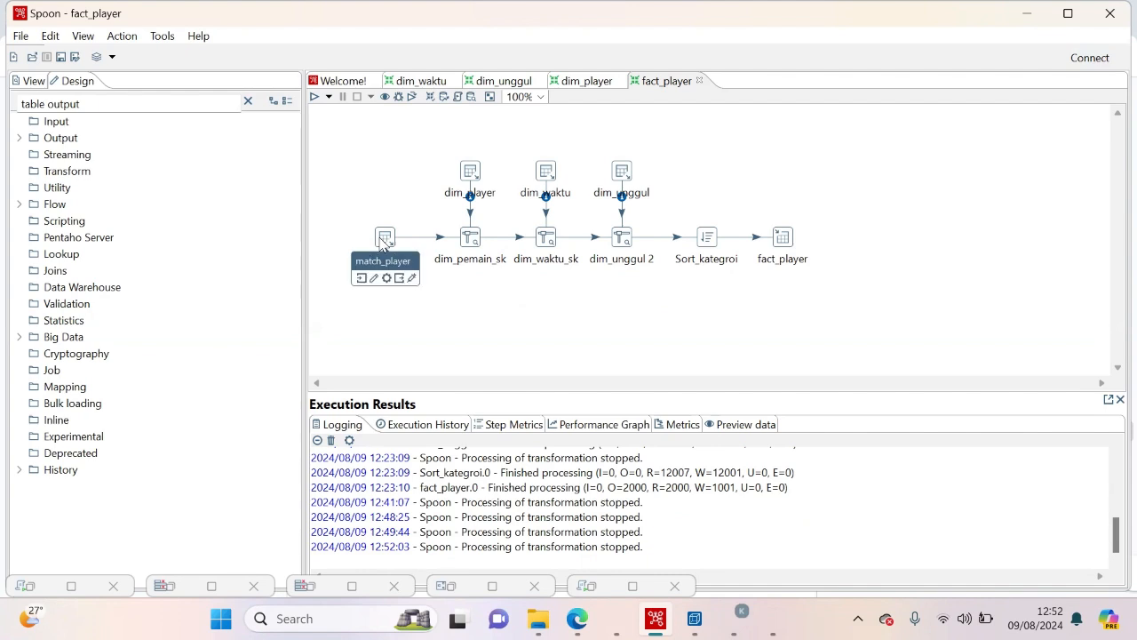
{"action": "mouse_move", "coordinate": [474, 162]}
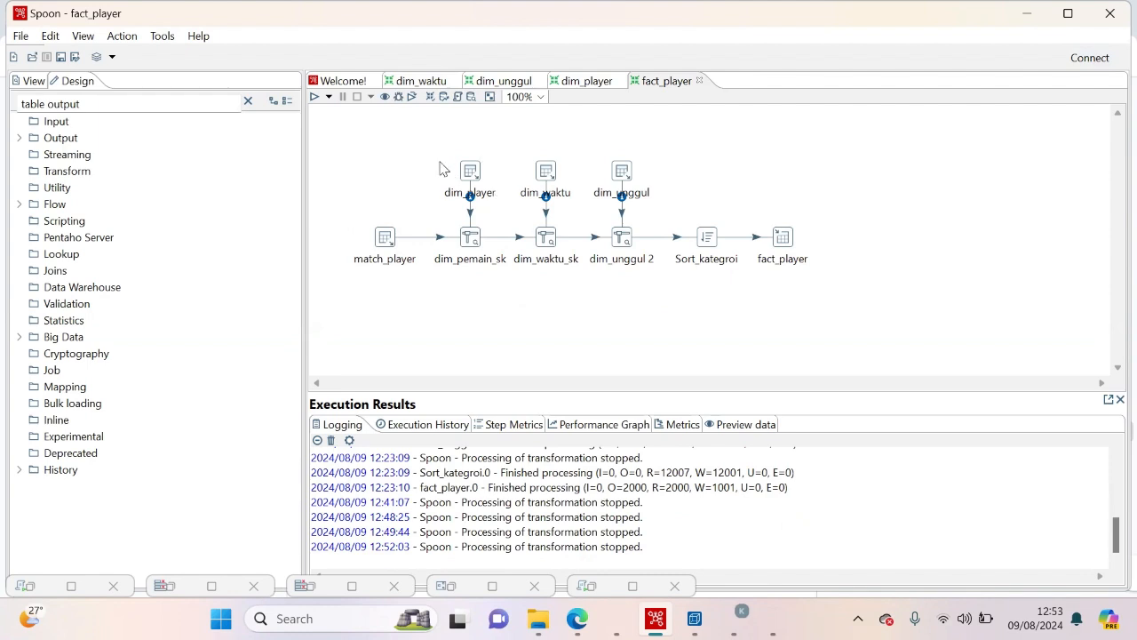
{"action": "mouse_move", "coordinate": [475, 244]}
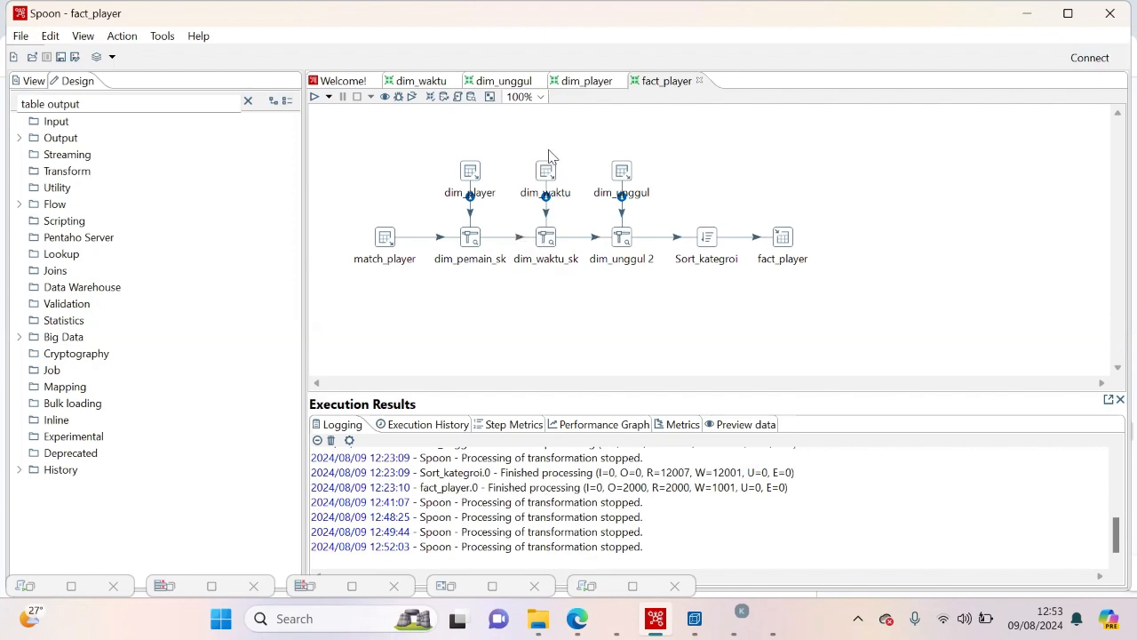
{"action": "mouse_move", "coordinate": [542, 236]}
{"action": "mouse_move", "coordinate": [630, 247]}
{"action": "mouse_move", "coordinate": [710, 236]}
{"action": "mouse_move", "coordinate": [784, 245]}
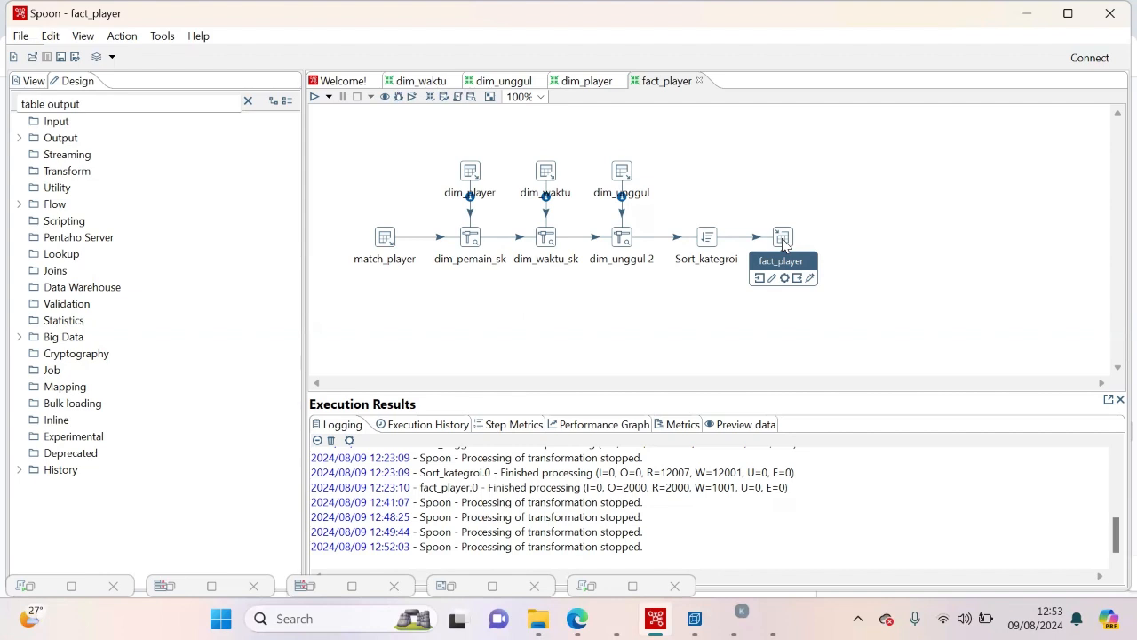
{"action": "double_click", "coordinate": [782, 238]}
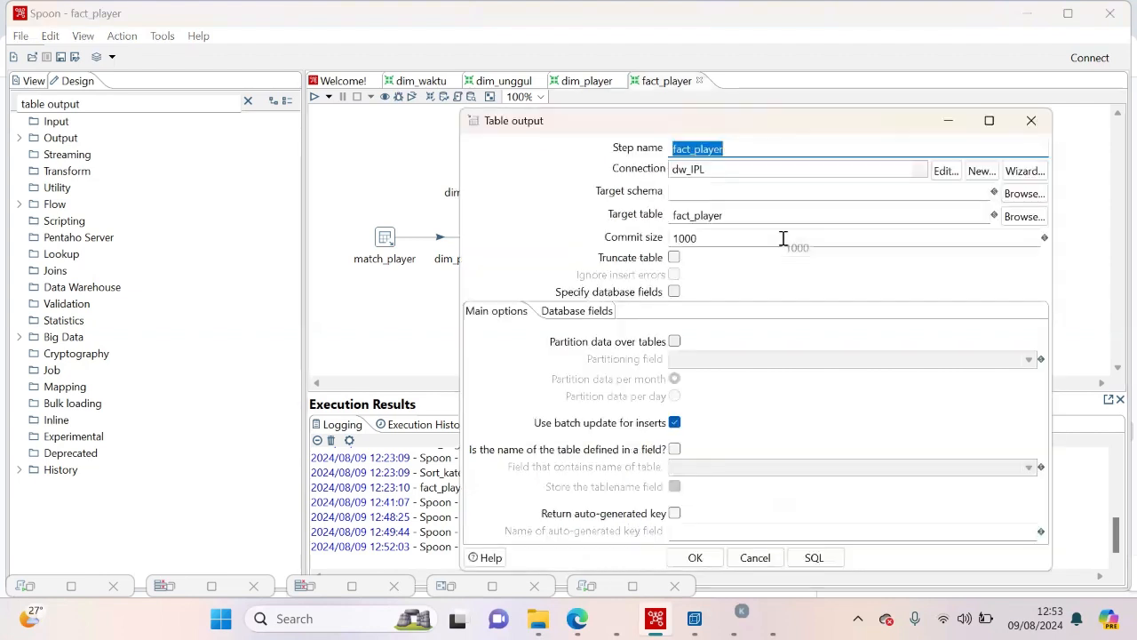
{"action": "left_click", "coordinate": [1032, 122]}
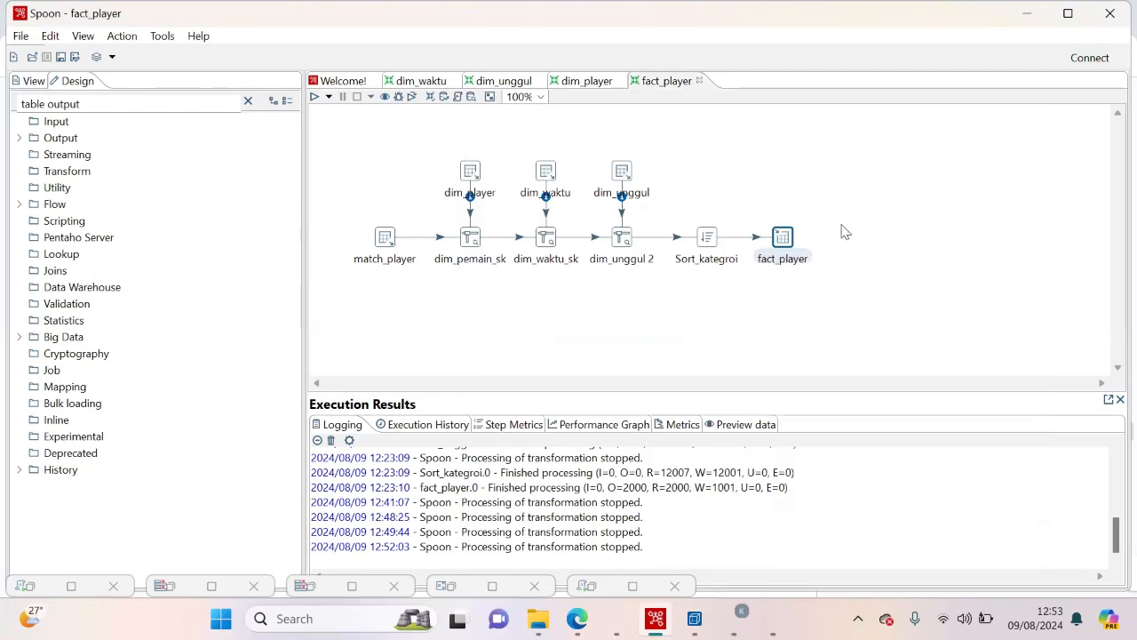
Step: Preview the output rows of the fact_player step, check the columns through sk_player, and put away the transformation properties dialog
{"action": "right_click", "coordinate": [787, 236]}
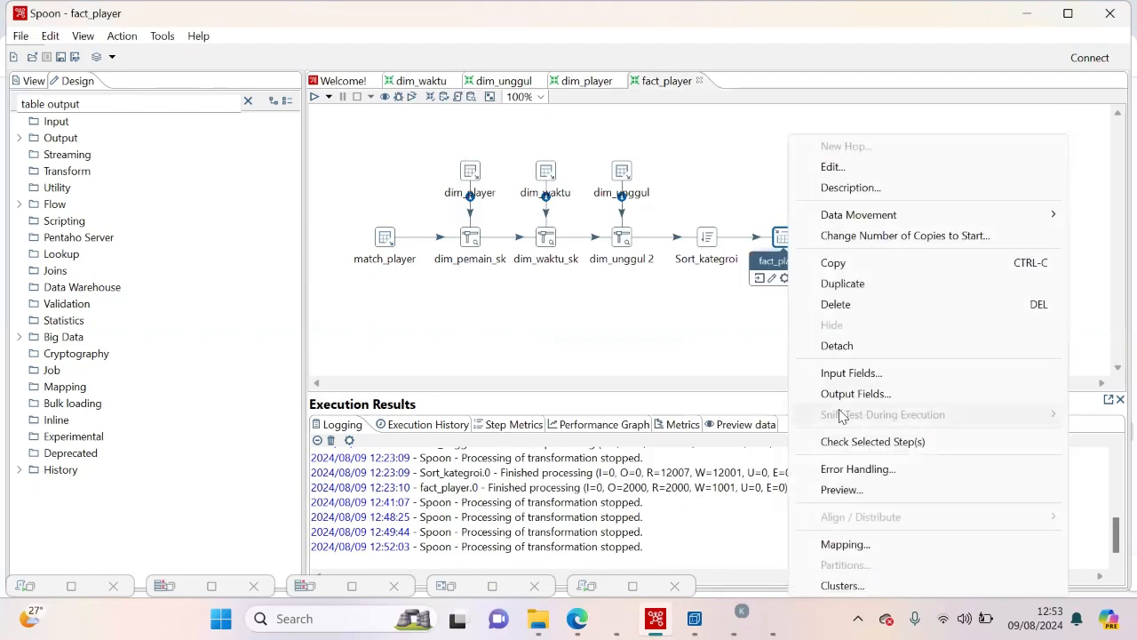
{"action": "left_click", "coordinate": [849, 495]}
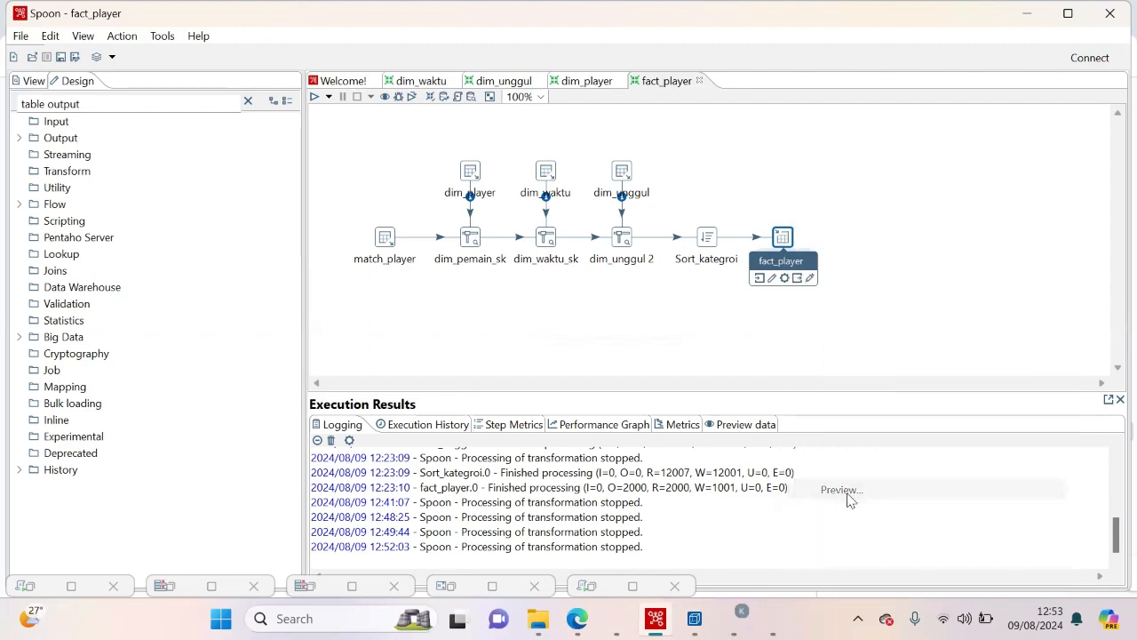
{"action": "left_click", "coordinate": [505, 488]}
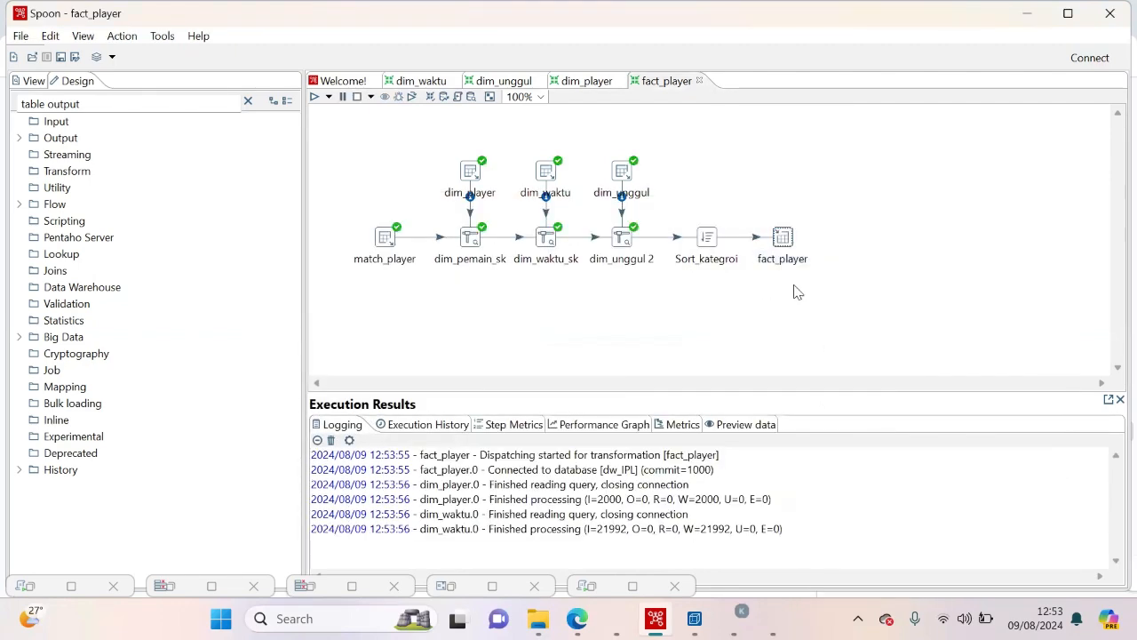
{"action": "double_click", "coordinate": [794, 289]}
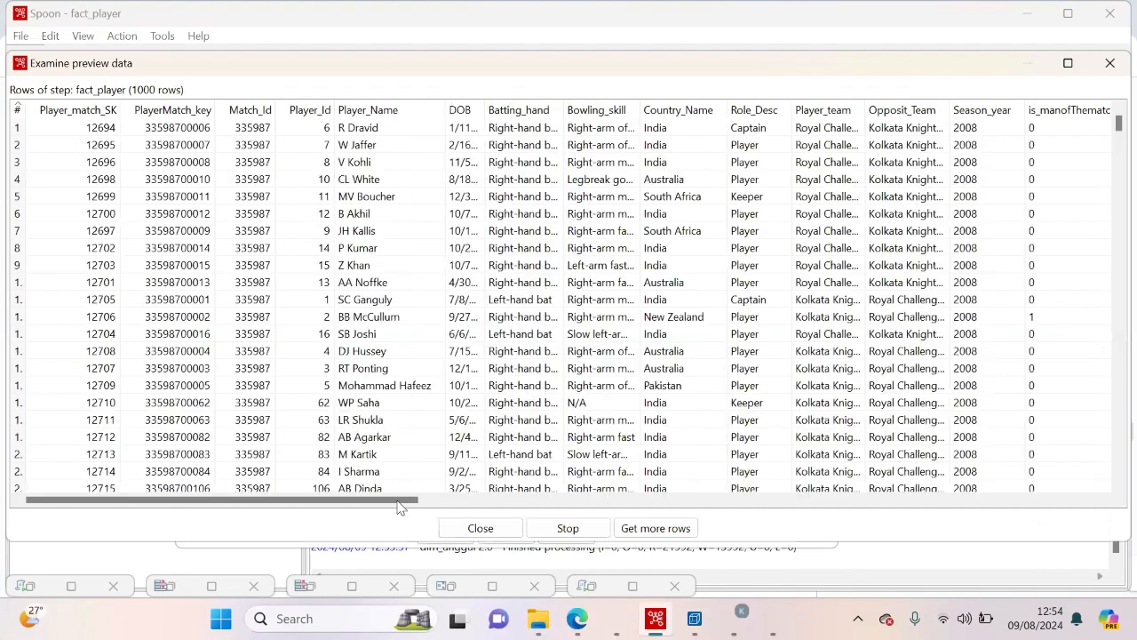
{"action": "left_click", "coordinate": [682, 497]}
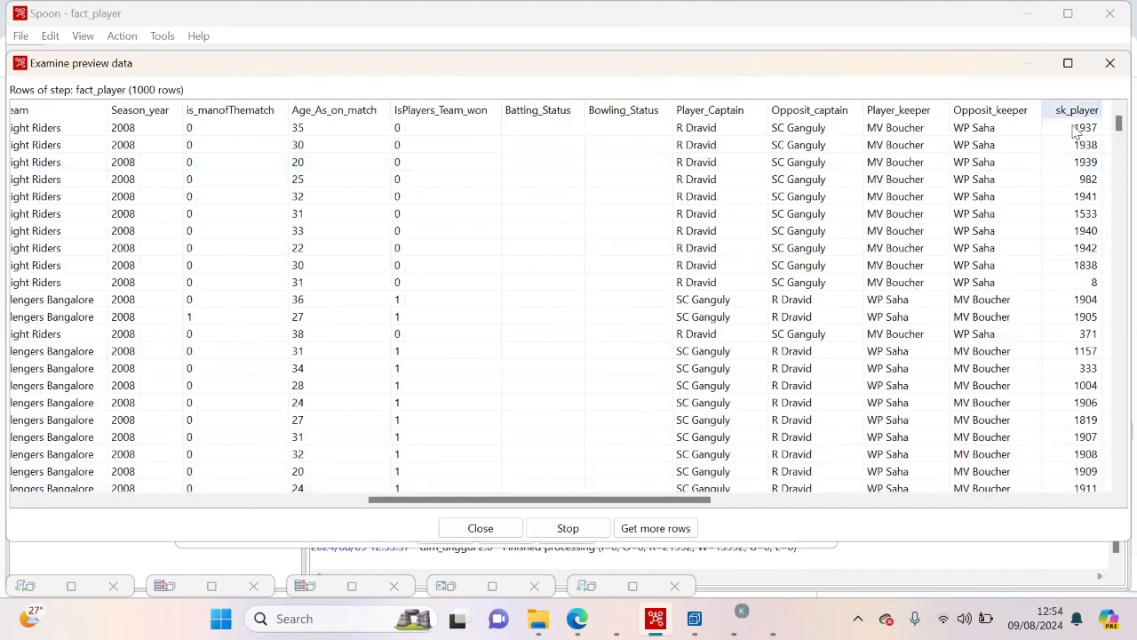
{"action": "left_click", "coordinate": [1103, 75]}
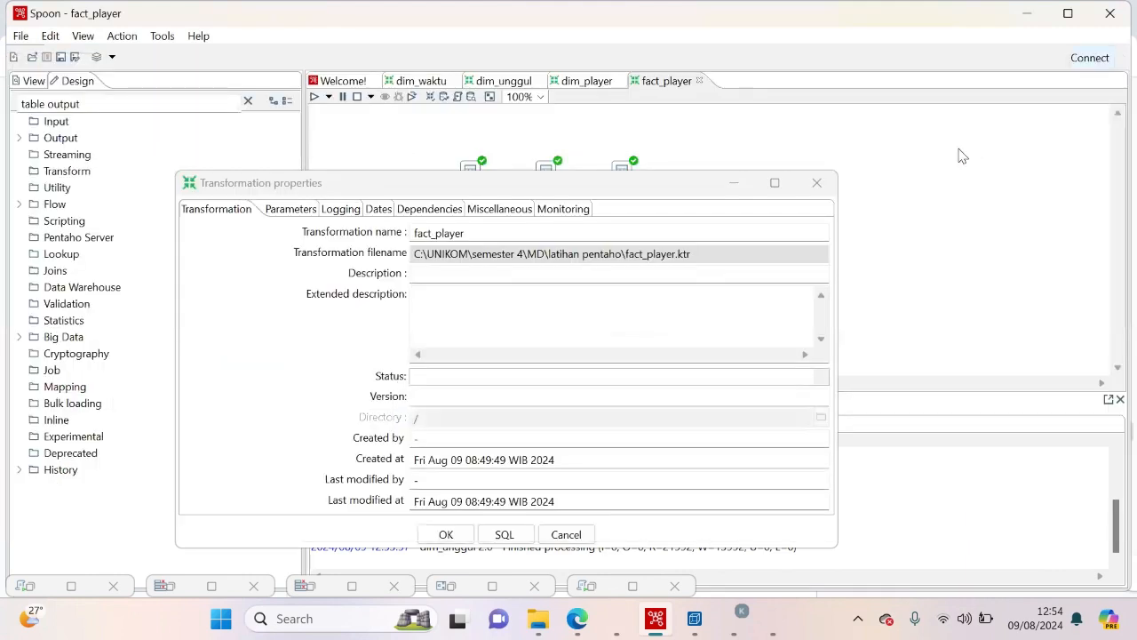
{"action": "left_click", "coordinate": [727, 192]}
{"action": "left_click", "coordinate": [730, 186]}
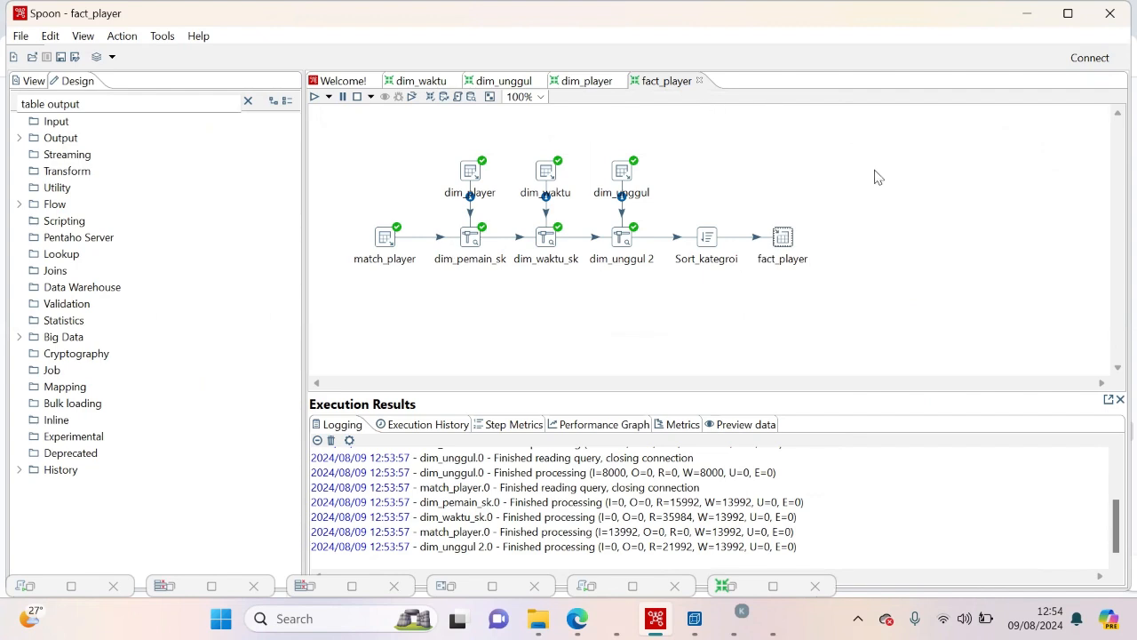
Step: Switch to Schema Workbench and examine the UnggulPlayer.xml schema's Player cube, dimensions and levels in a maximized schema window
{"action": "mouse_move", "coordinate": [693, 618]}
{"action": "left_click", "coordinate": [726, 586]}
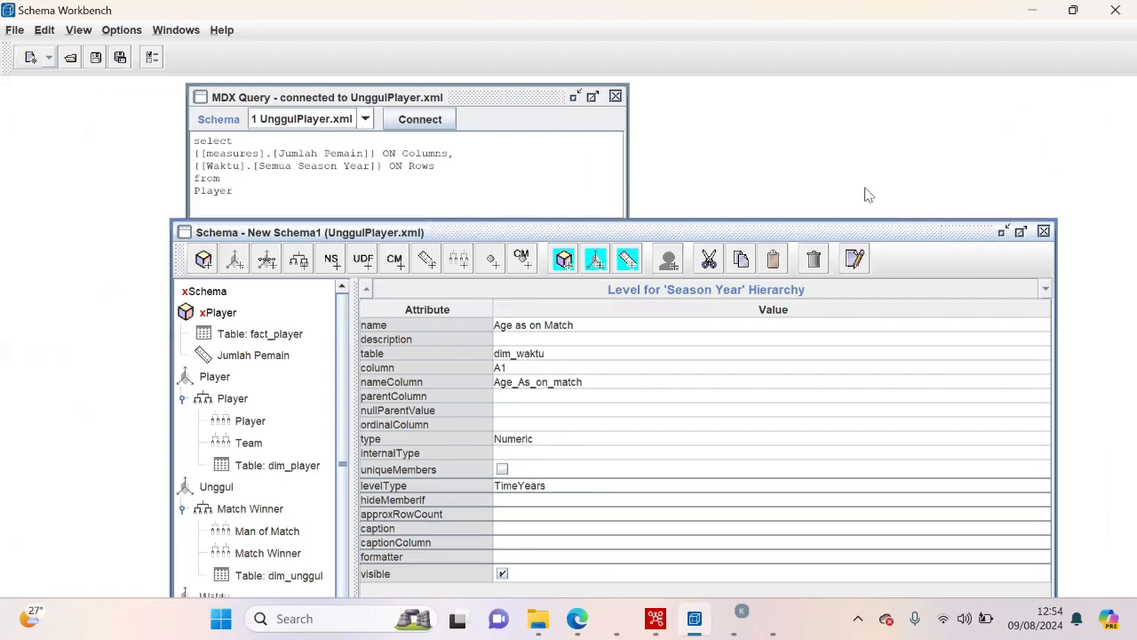
{"action": "left_click_drag", "start_coordinate": [819, 235], "coordinate": [798, 165]}
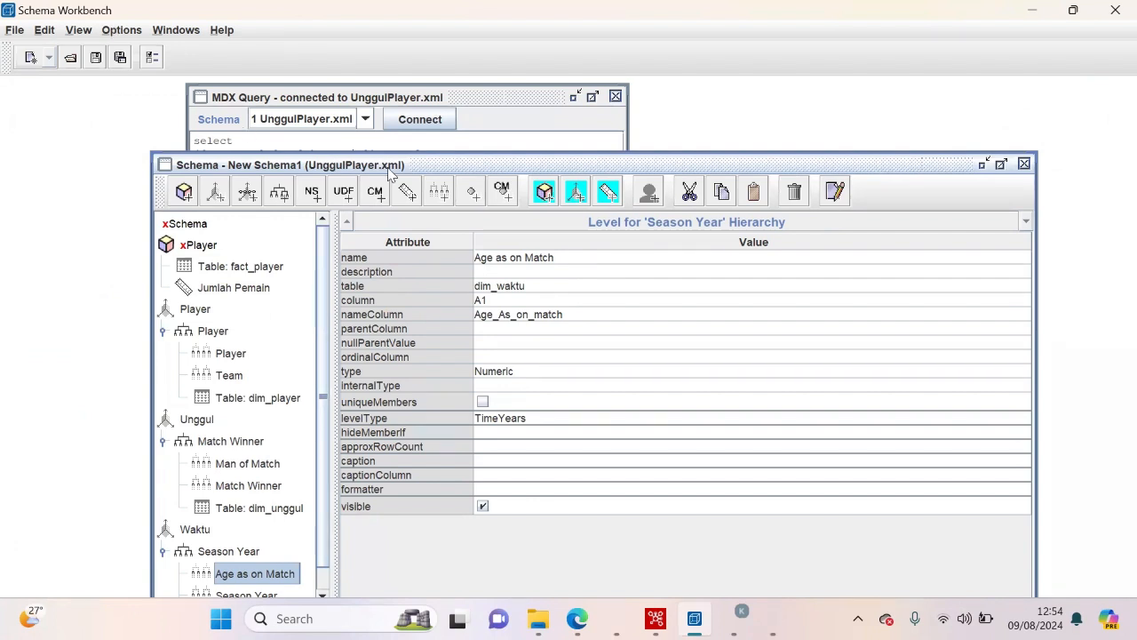
{"action": "left_click_drag", "start_coordinate": [893, 169], "coordinate": [864, 82]}
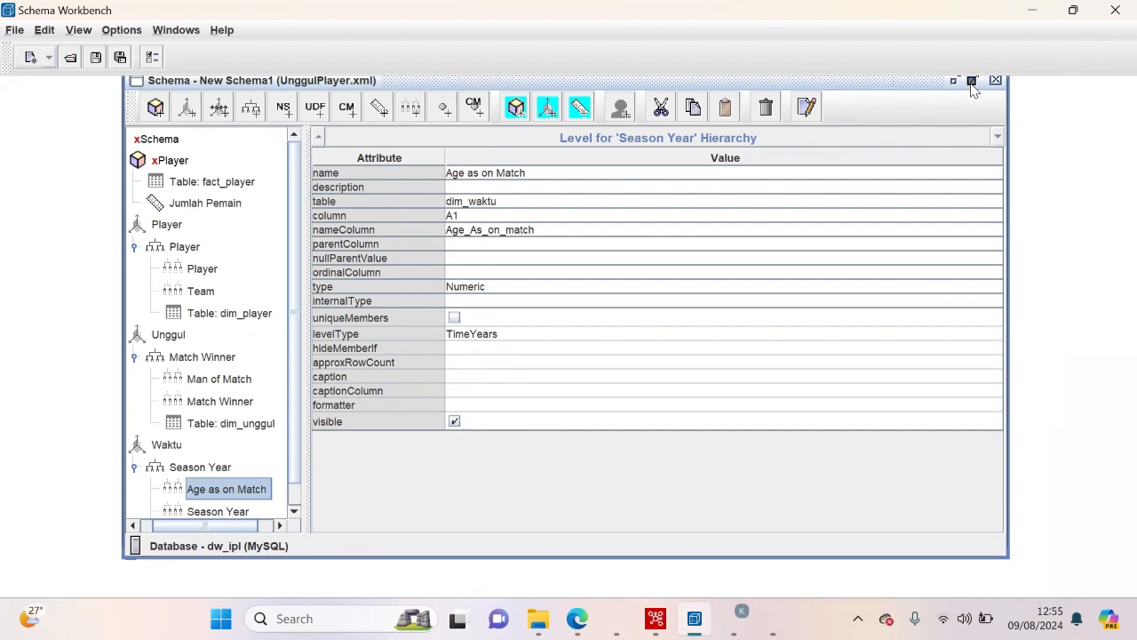
{"action": "left_click", "coordinate": [972, 80]}
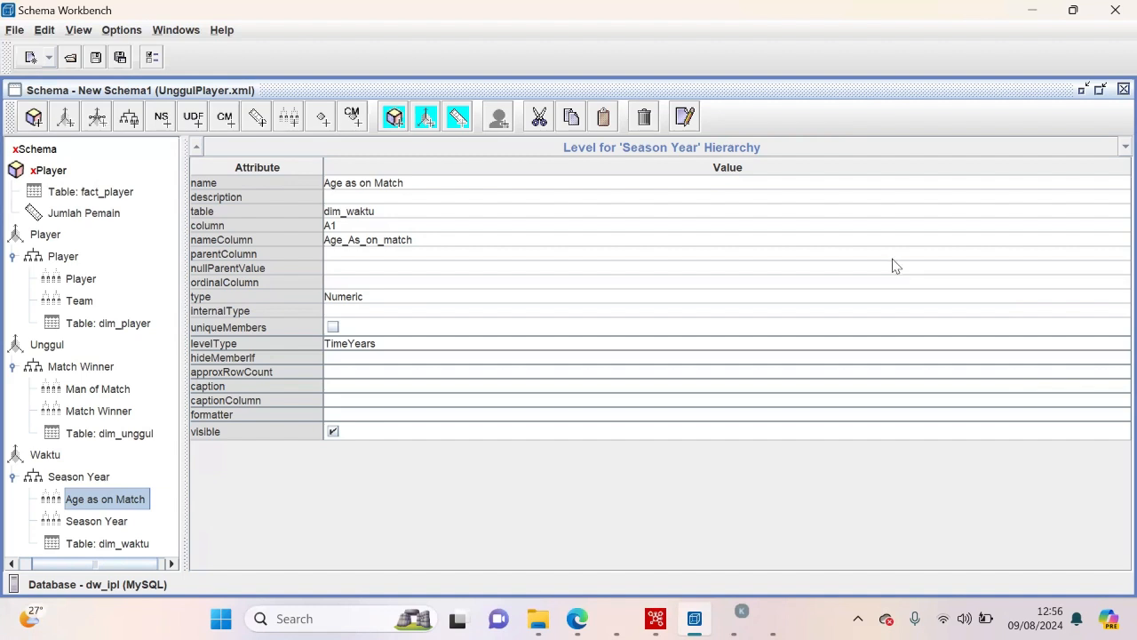
Step: Restore the schema window, move it off the MDX Query window, and examine the query on Jumlah Pemain by Semua Season Year
{"action": "left_click", "coordinate": [1099, 90]}
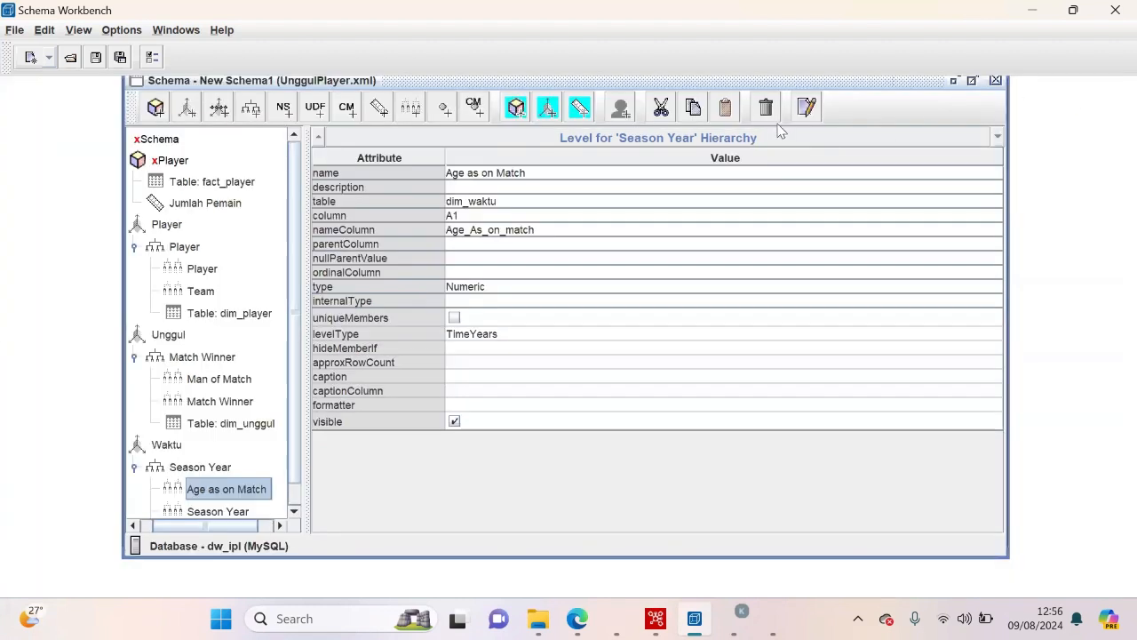
{"action": "left_click_drag", "start_coordinate": [776, 85], "coordinate": [786, 238]}
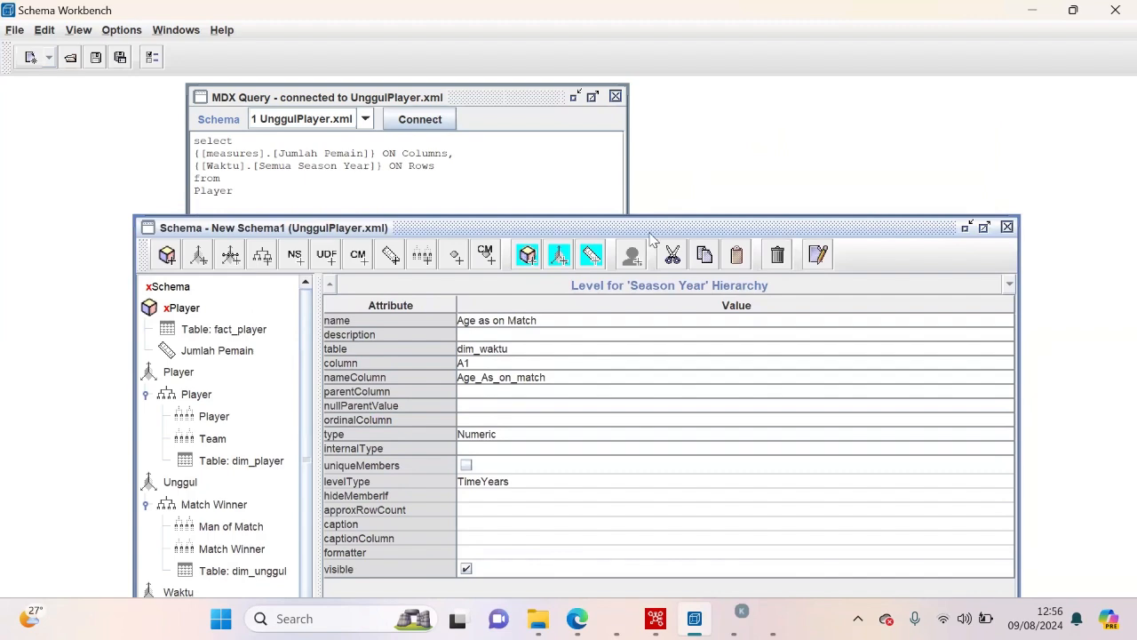
{"action": "left_click_drag", "start_coordinate": [650, 238], "coordinate": [642, 120]}
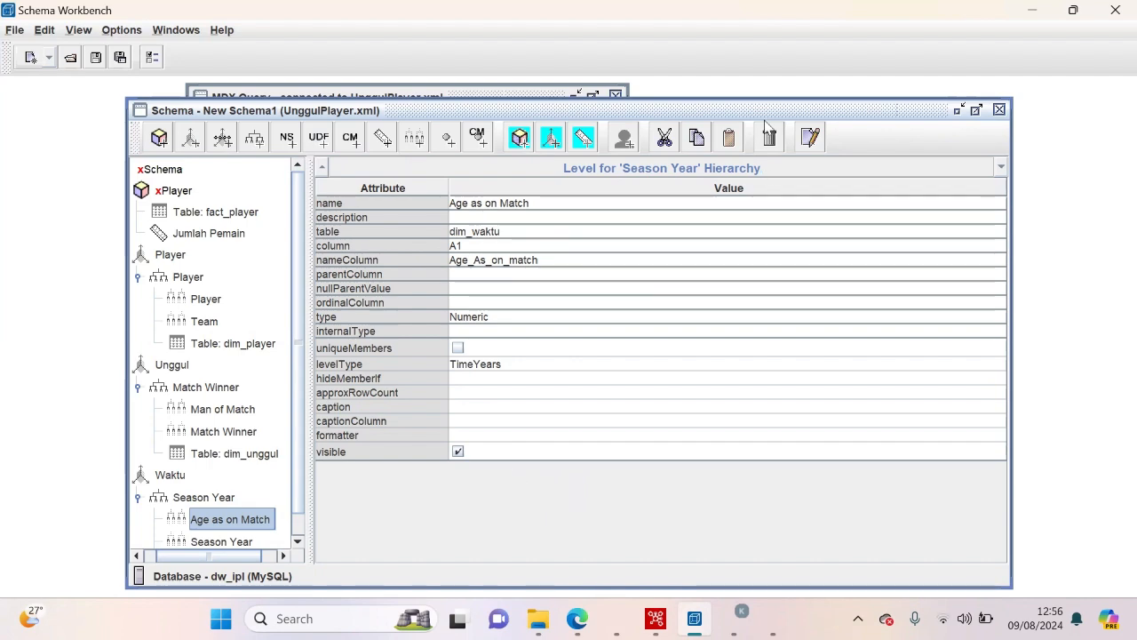
{"action": "left_click_drag", "start_coordinate": [766, 111], "coordinate": [751, 242]}
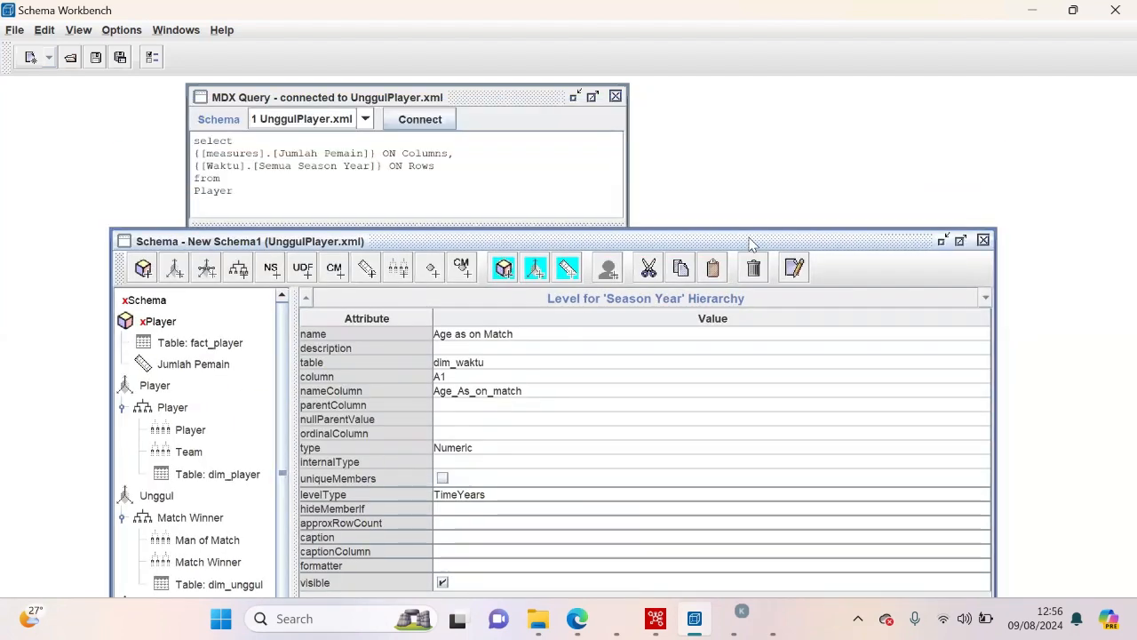
{"action": "left_click", "coordinate": [524, 98]}
{"action": "left_click", "coordinate": [524, 105]}
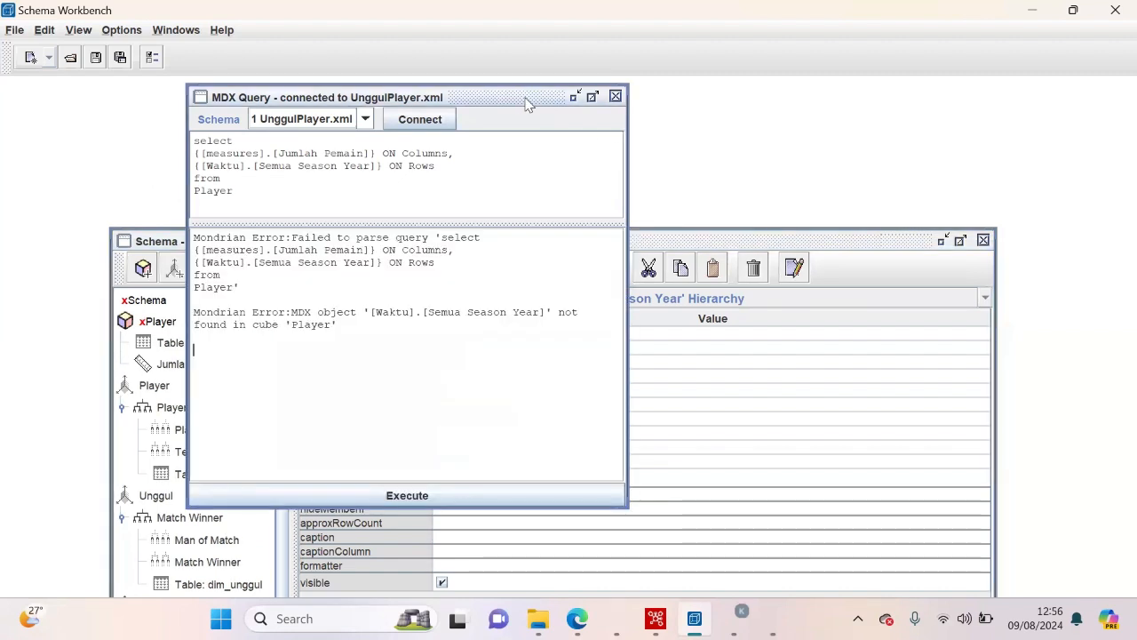
Step: Return to the UnggulPlayer.xml schema and maximize it to view the Age as on Match level's attributes
{"action": "left_click", "coordinate": [691, 242]}
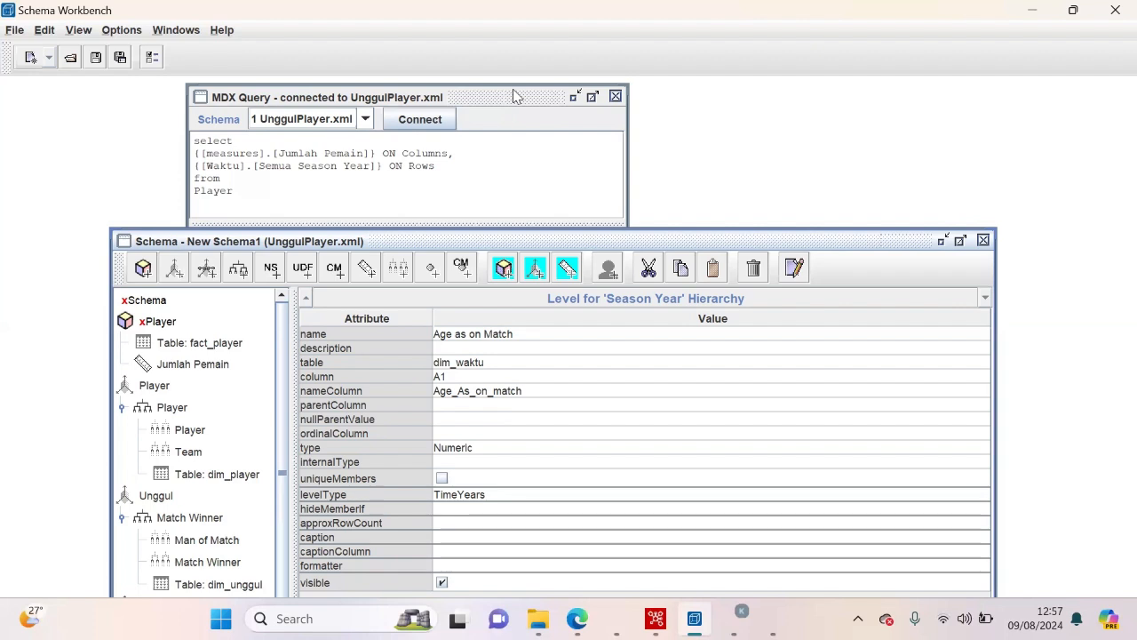
{"action": "left_click", "coordinate": [961, 240]}
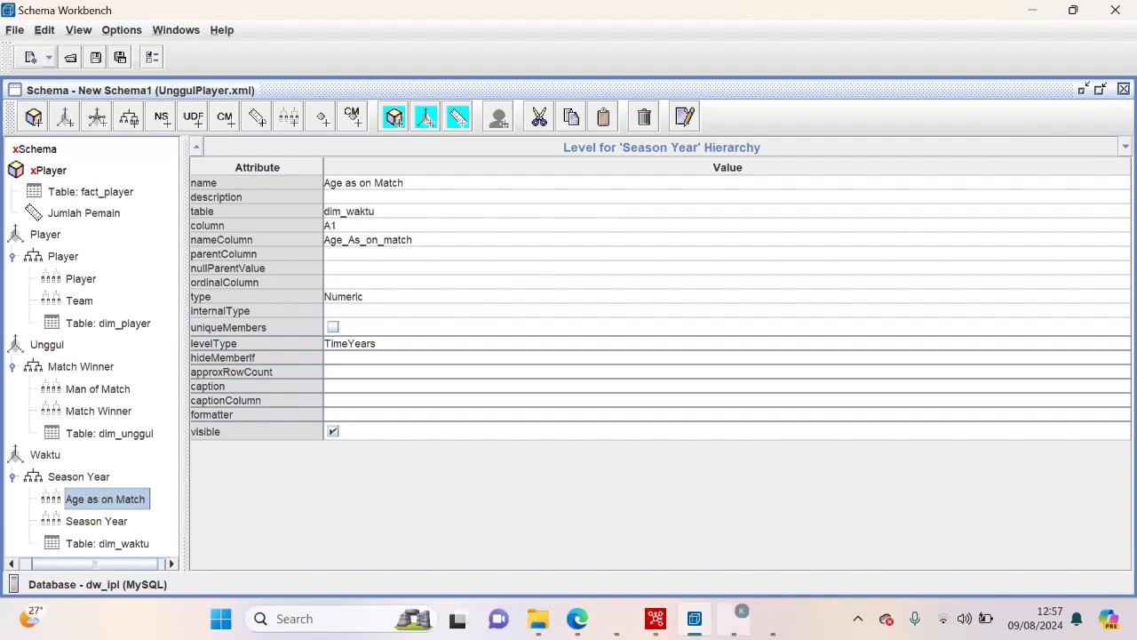
{"action": "mouse_move", "coordinate": [773, 619]}
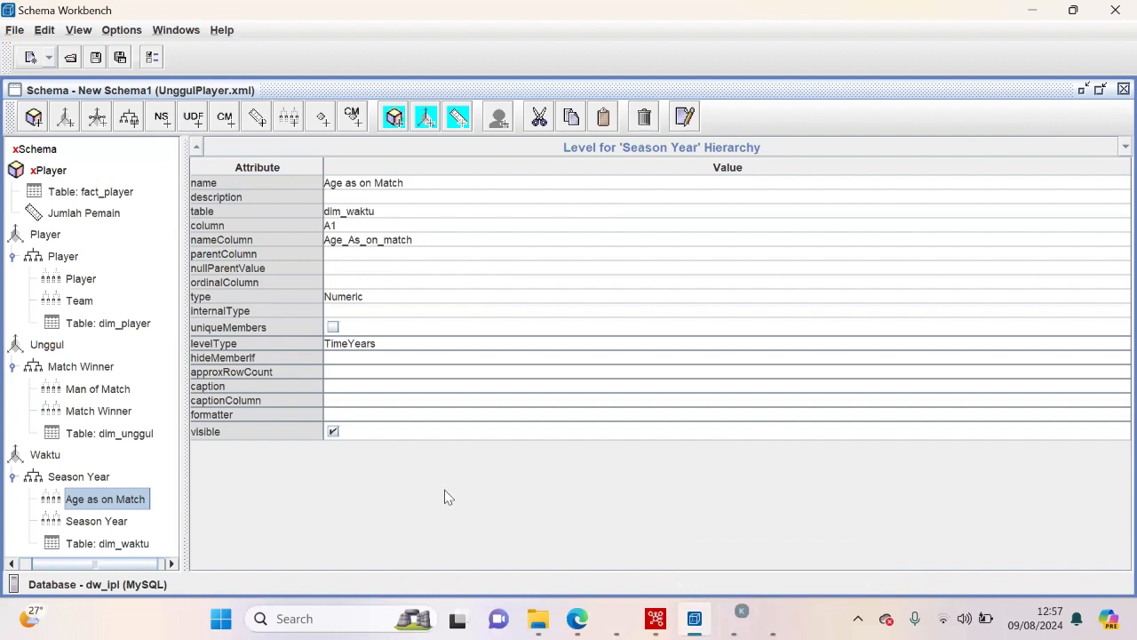